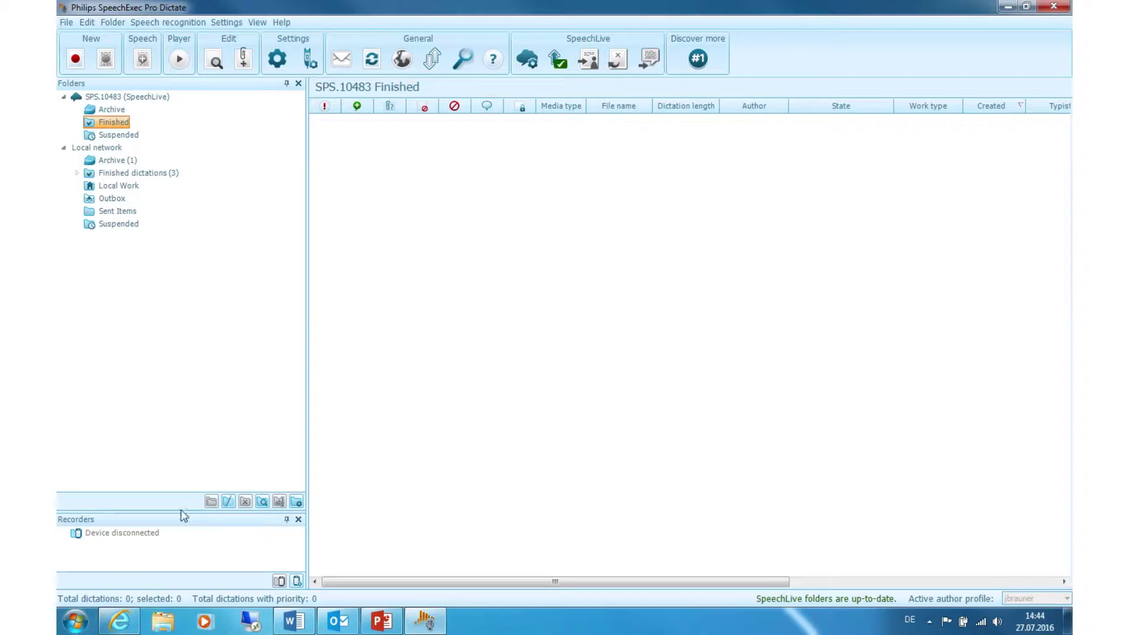
Bring the Philips SpeechLive website in Internet Explorer to the front.
left_click(119, 620)
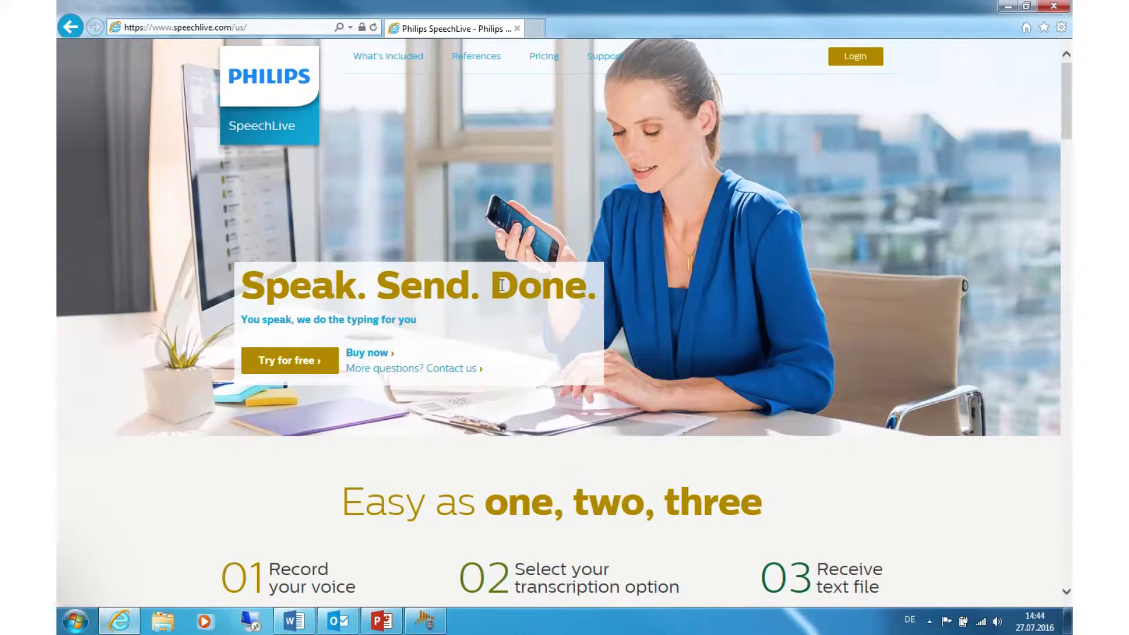
From the Pricing page, start the free Advanced Business Package trial.
left_click(293, 368)
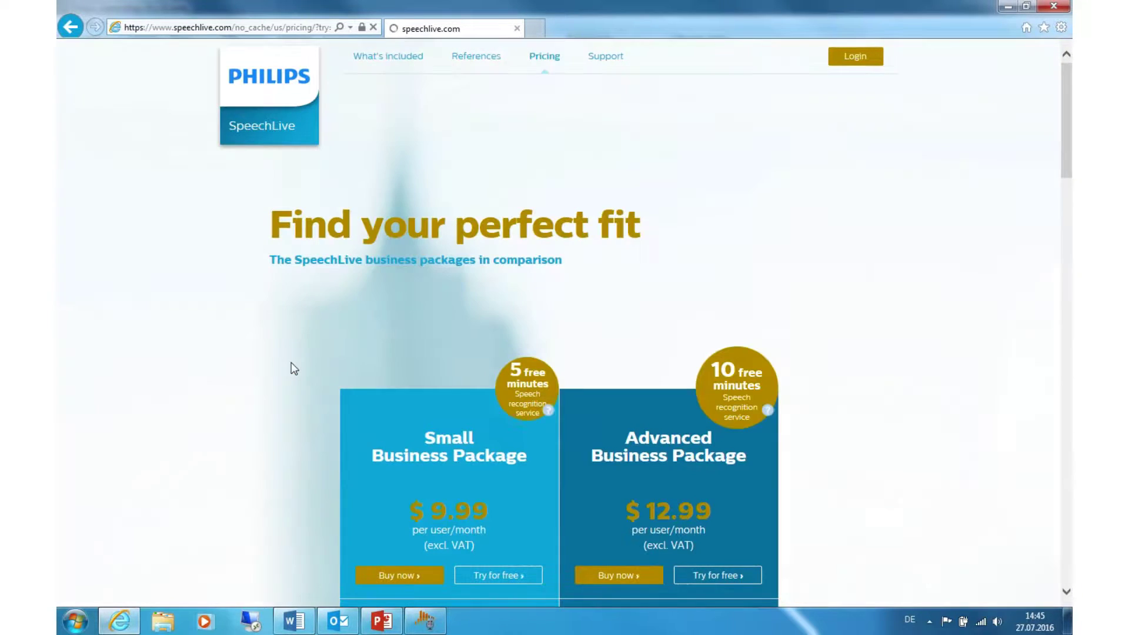
scroll(533, 345, "down", 10)
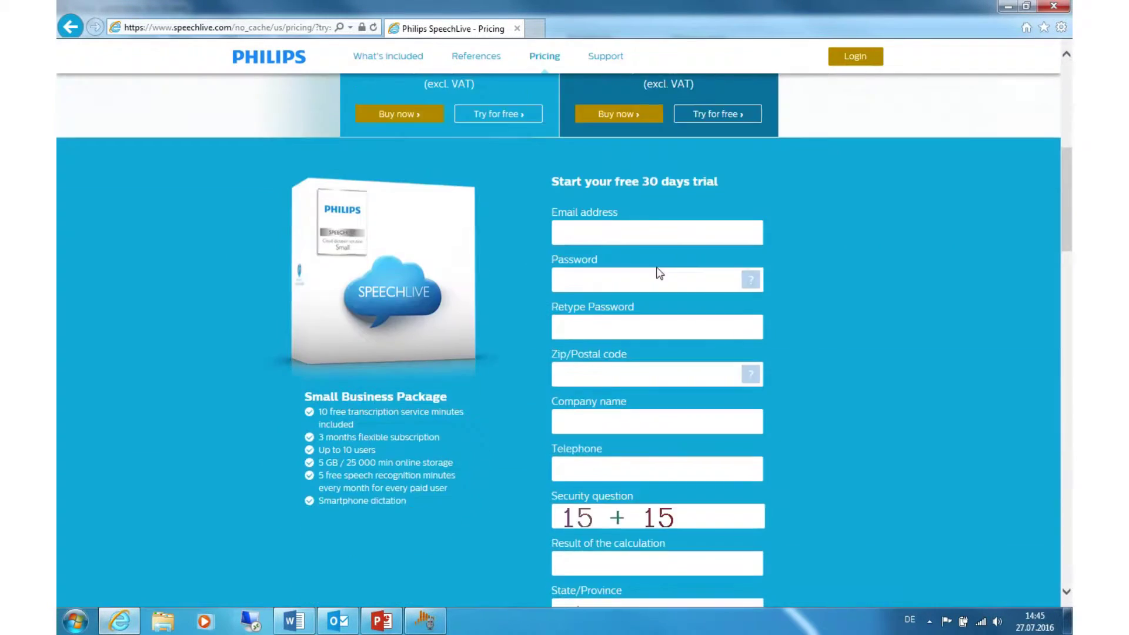
scroll(647, 176, "up", 3)
scroll(673, 218, "up", 2)
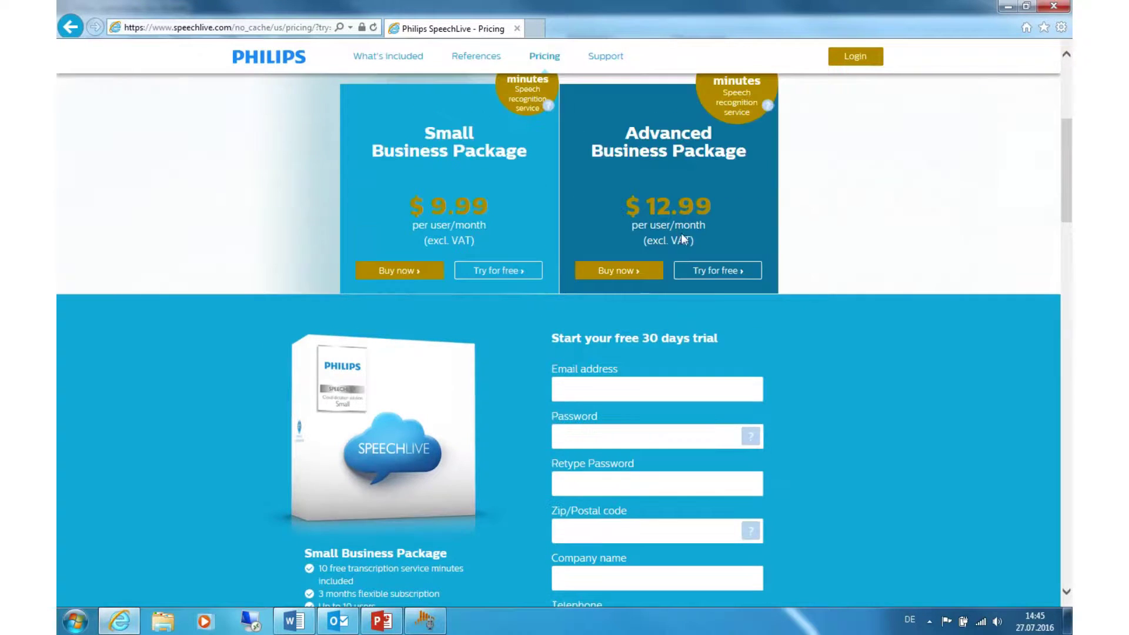
left_click(706, 272)
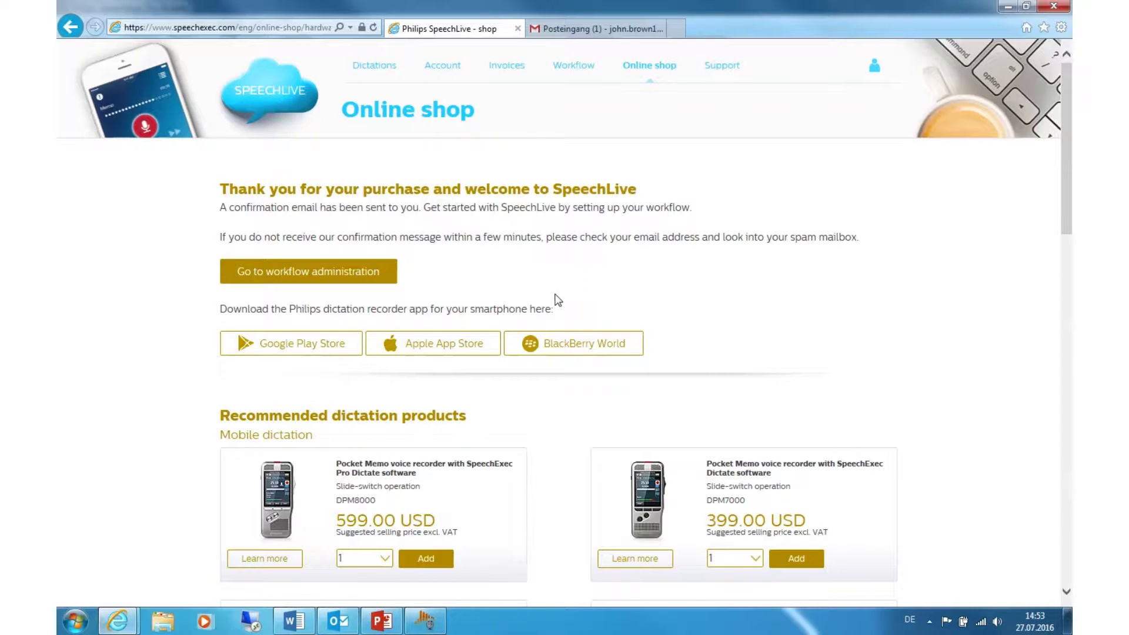
Switch to the Gmail tab showing the new 'Philips SpeechLive trial subscription' email.
left_click(578, 29)
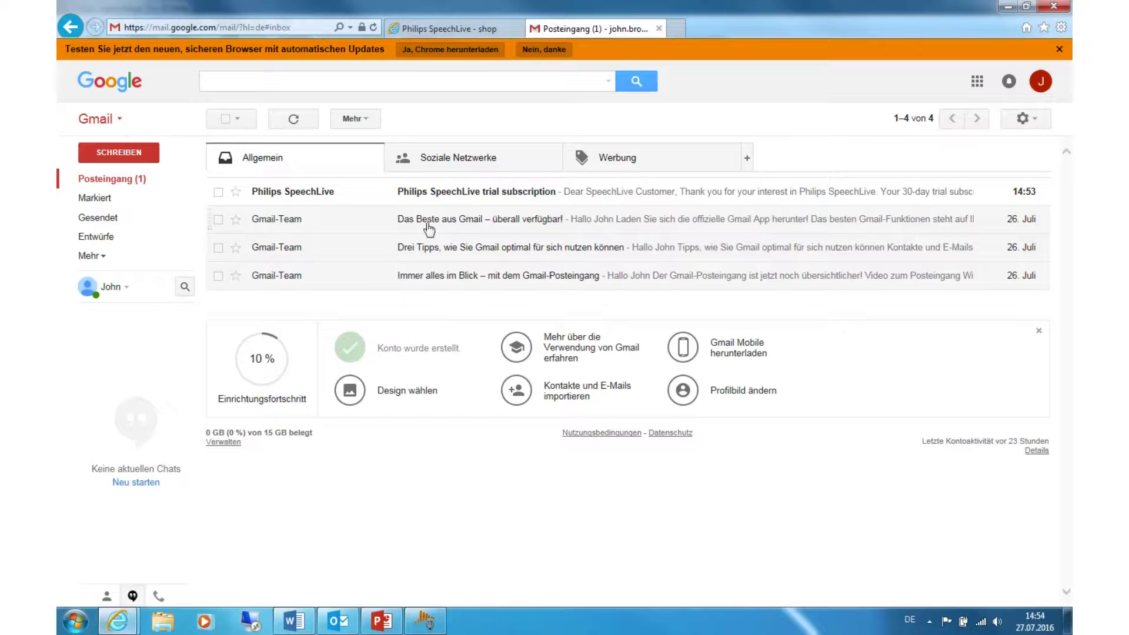
Open the 'Philips SpeechLive trial subscription' email and follow its login.speechlive.com link.
left_click(443, 192)
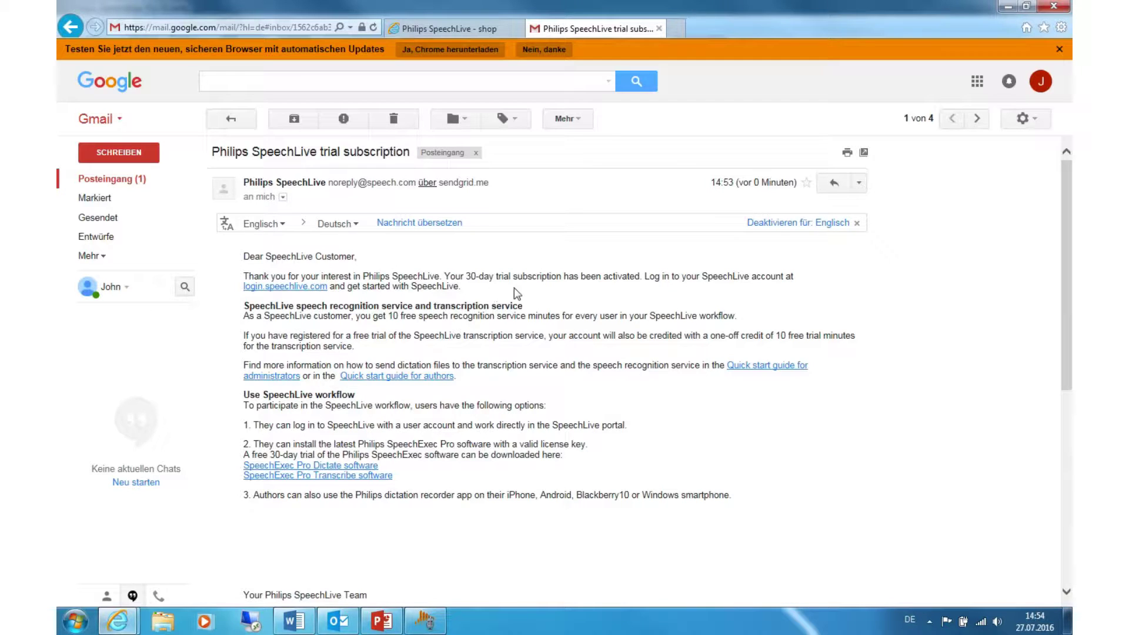
left_click(286, 287)
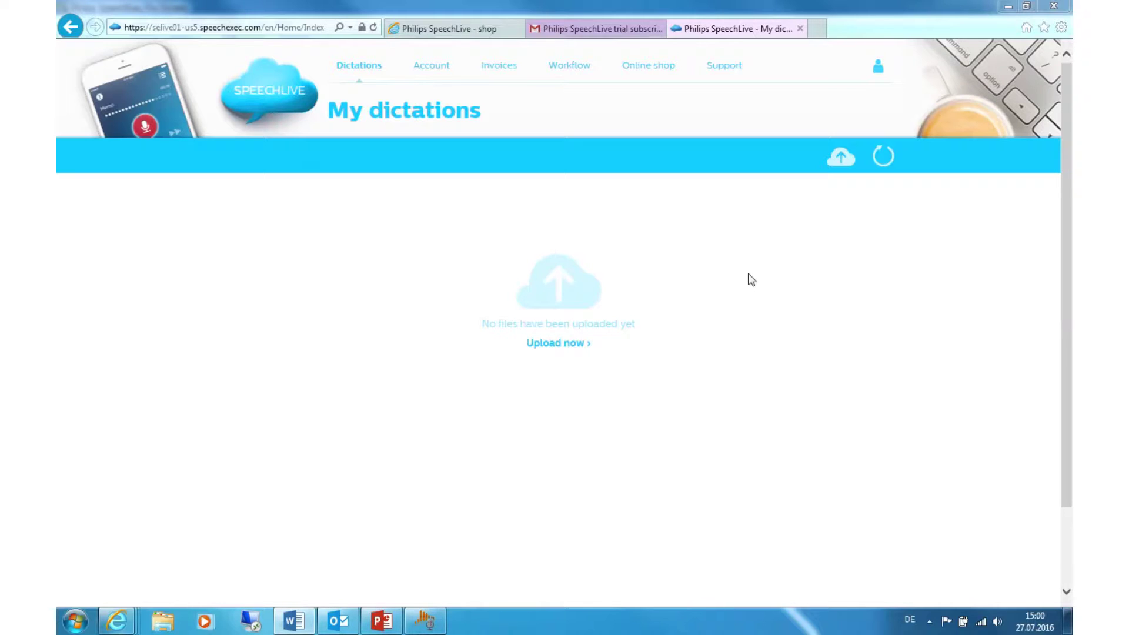
Go to Workflow > Users and start adding a new user.
left_click(575, 69)
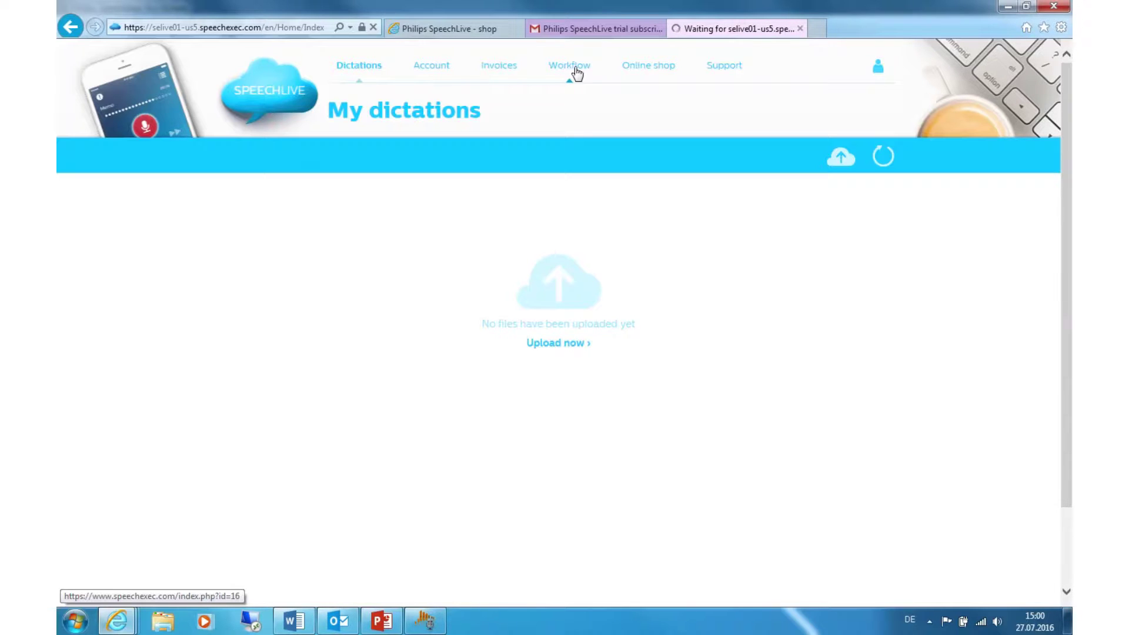
left_click(574, 66)
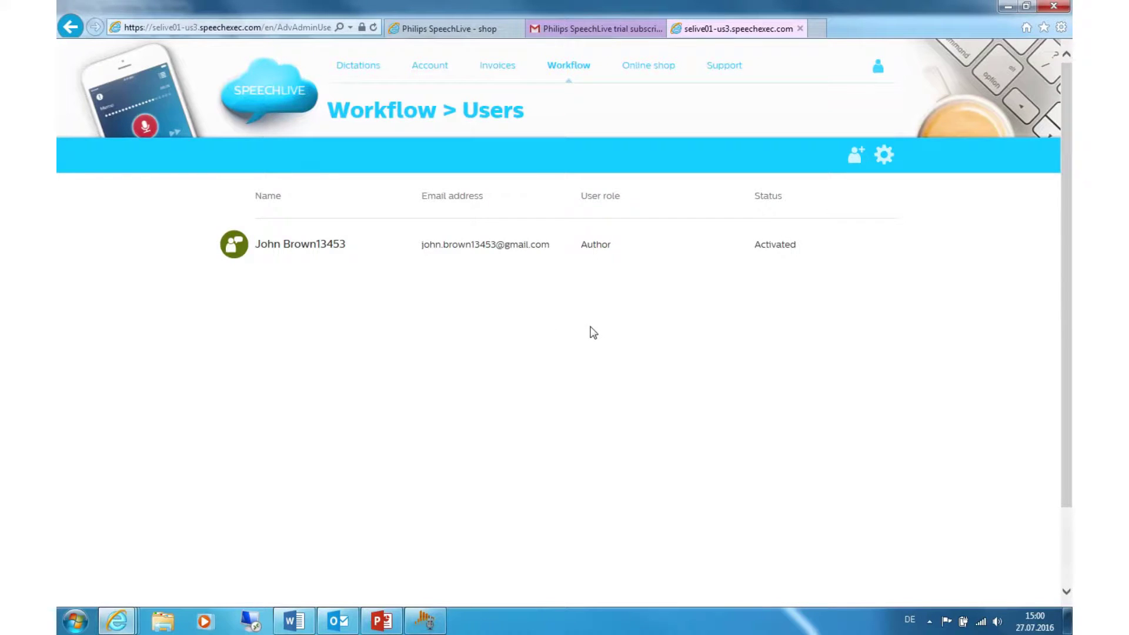
left_click(859, 158)
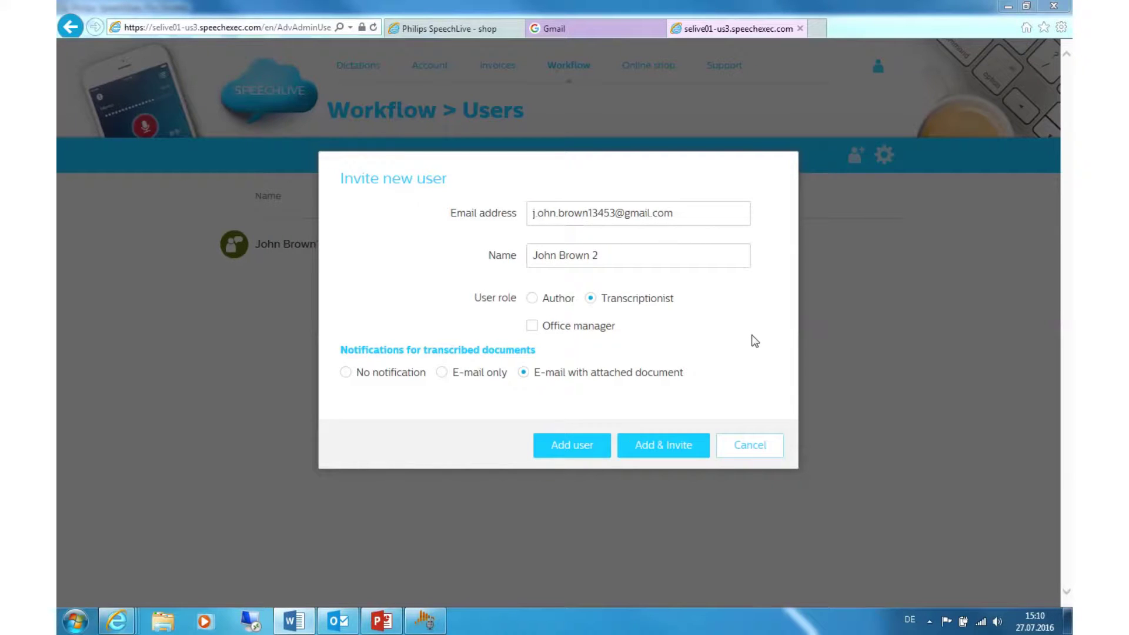
Send the Transcriptionist invitation, then open the Activation link from the Gmail invitation email.
left_click(660, 451)
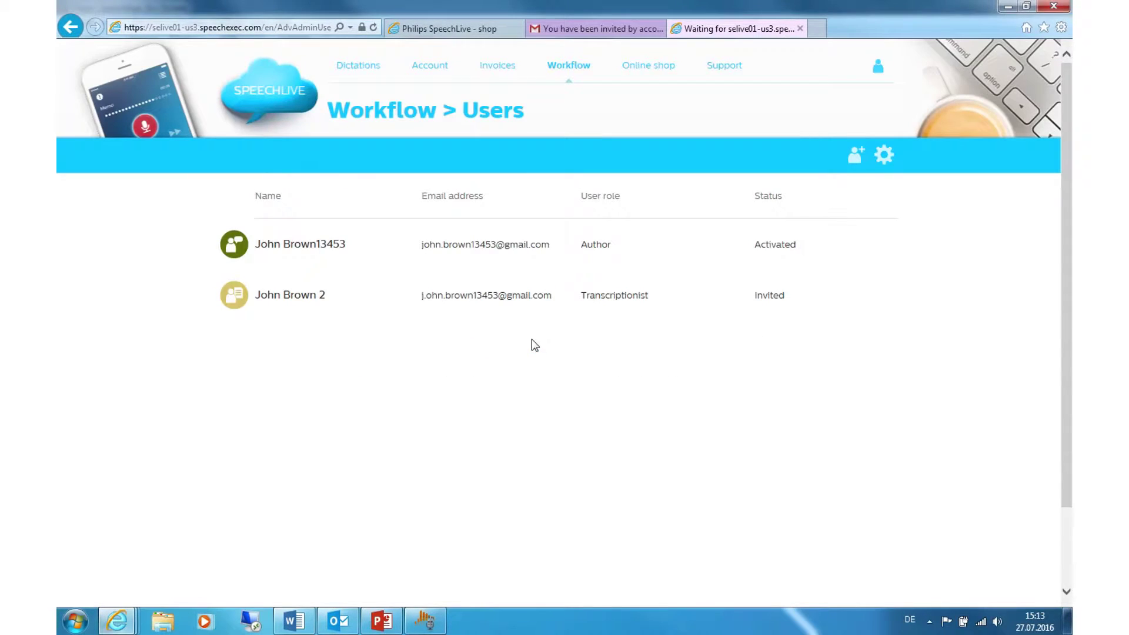
left_click(624, 29)
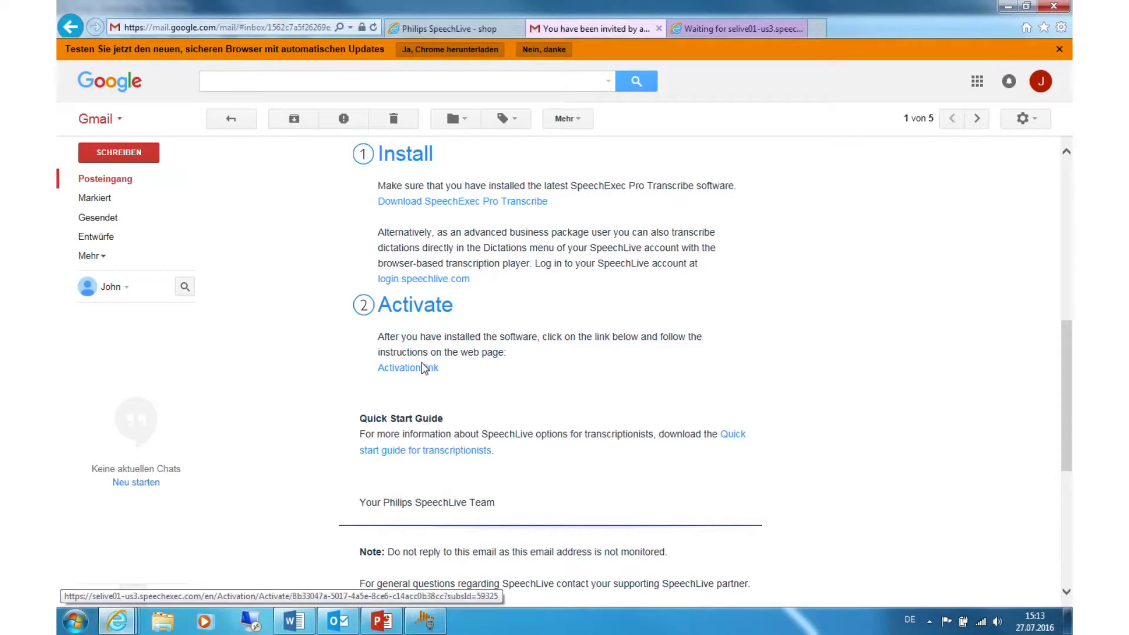
left_click(427, 368)
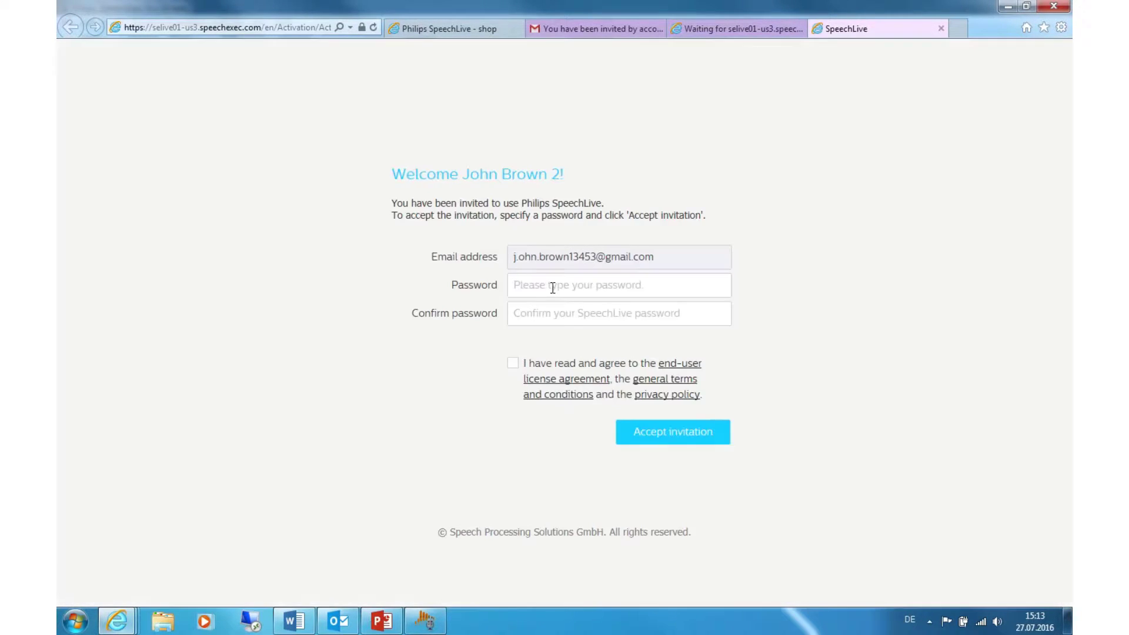
Enter and confirm the new password, agree to the licence terms, and accept the invitation.
left_click(556, 291)
type("••••••••••")
key("Tab")
type("•")
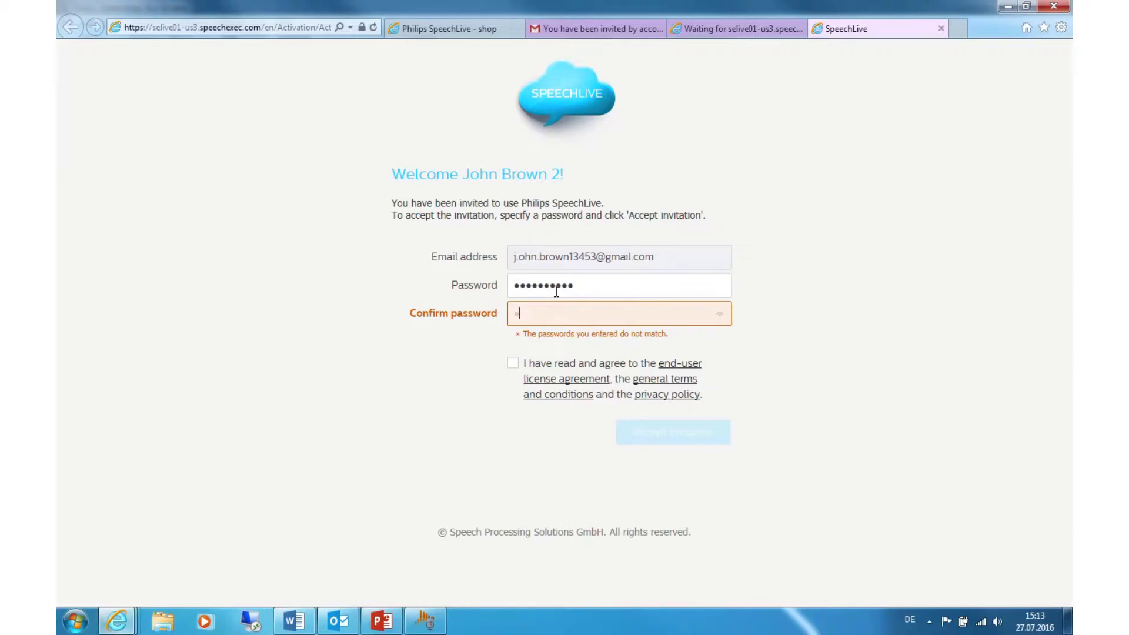
key("BackSpace")
type("••••••••••")
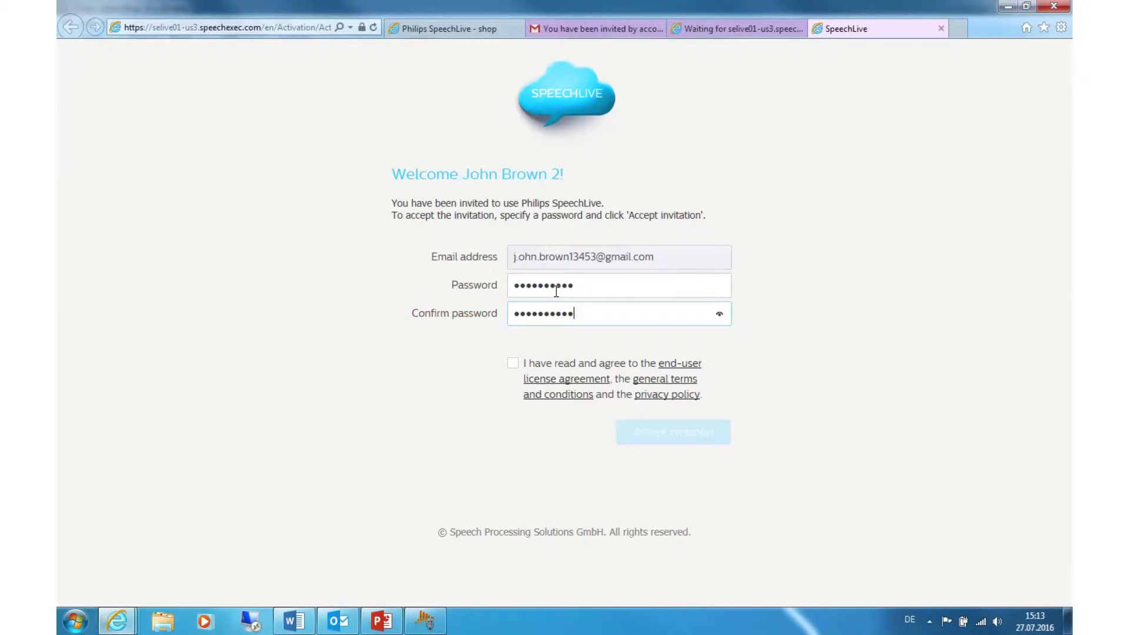
left_click(513, 363)
left_click(663, 432)
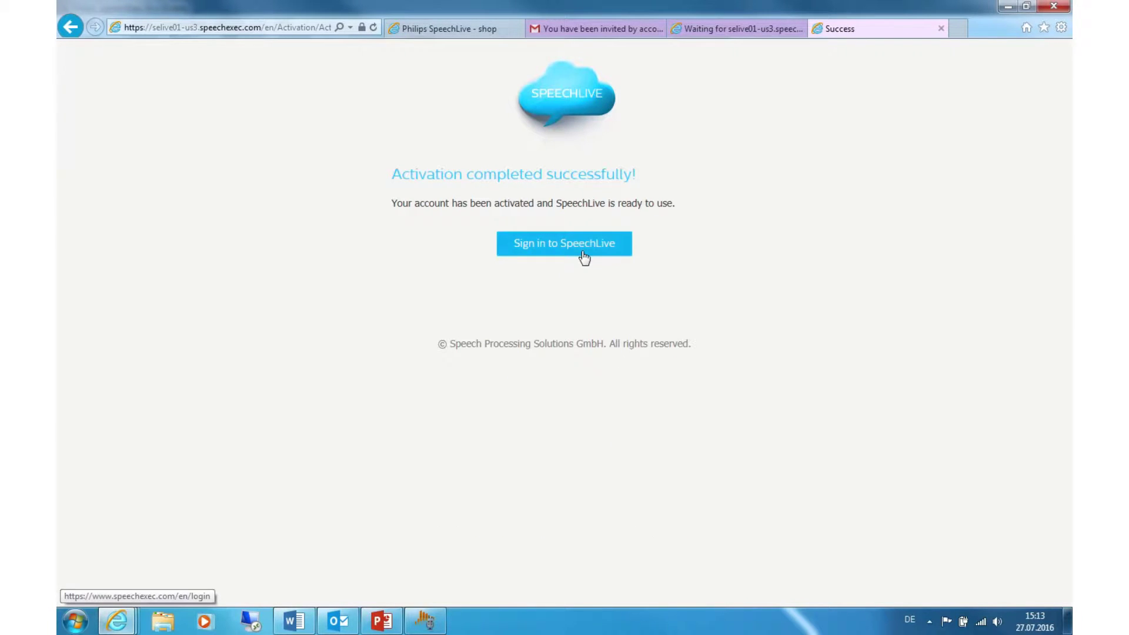
left_click(595, 241)
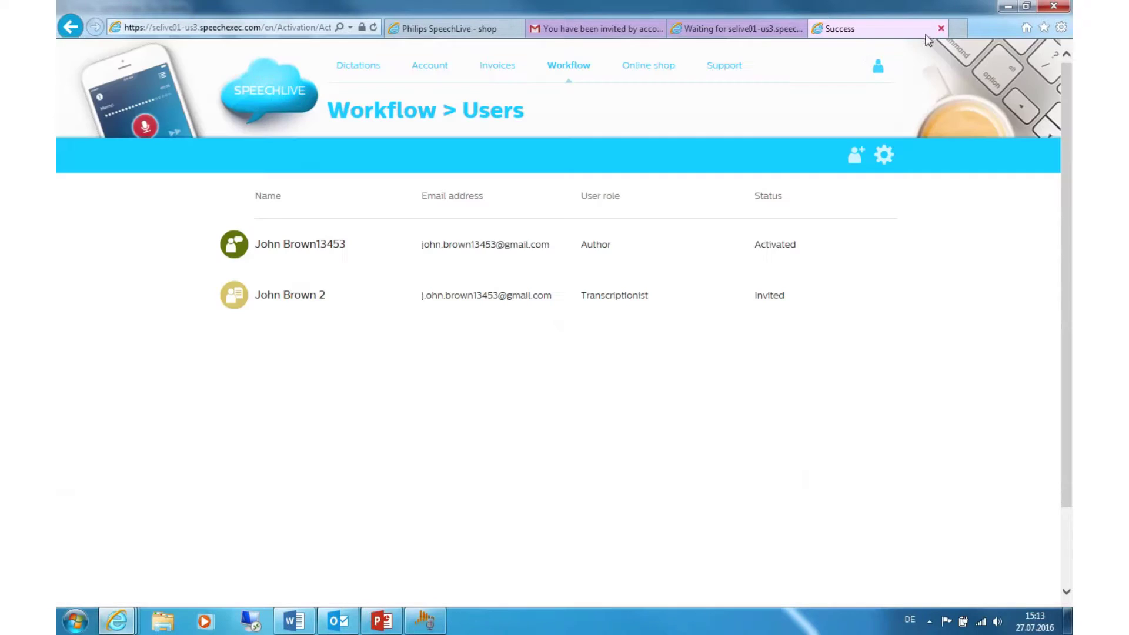
Close the success tab, refresh Users to show the Transcriptionist Activated, and return to SpeechExec.
left_click(940, 29)
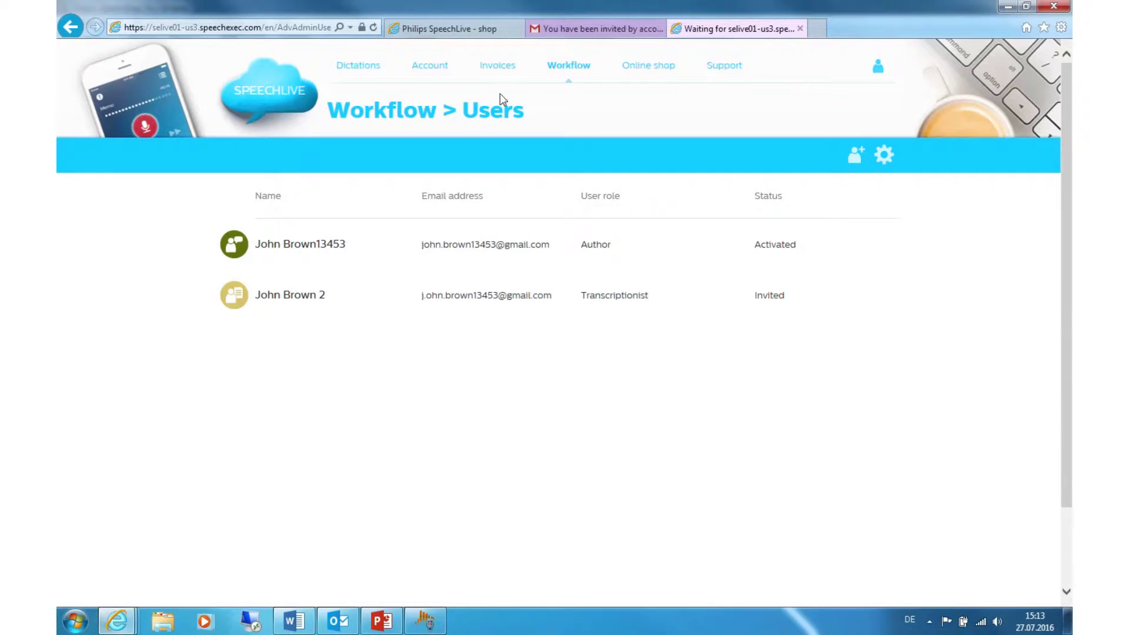
left_click(374, 29)
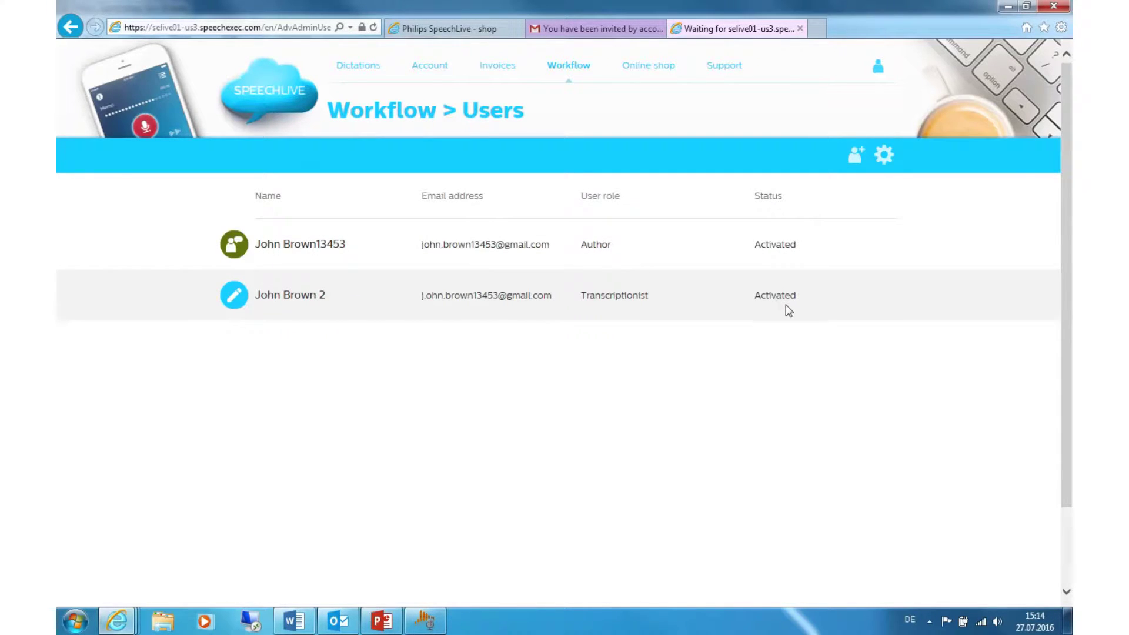
left_click(426, 621)
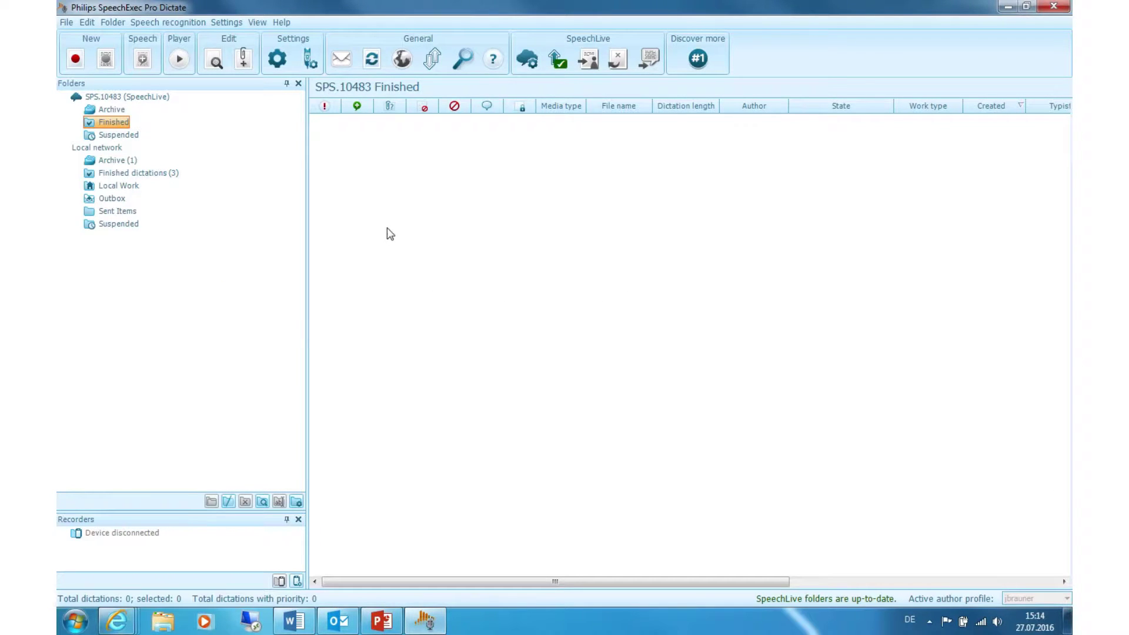
Select the SPS.10483 (SpeechLive) folder and start a new recording stored there.
left_click(127, 100)
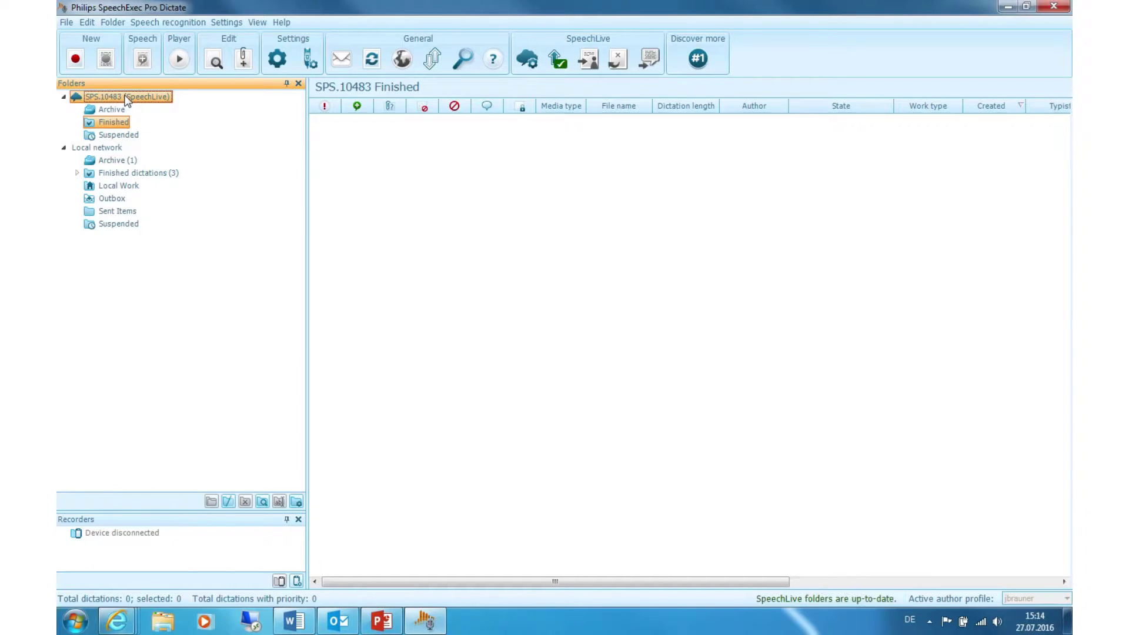
left_click(75, 60)
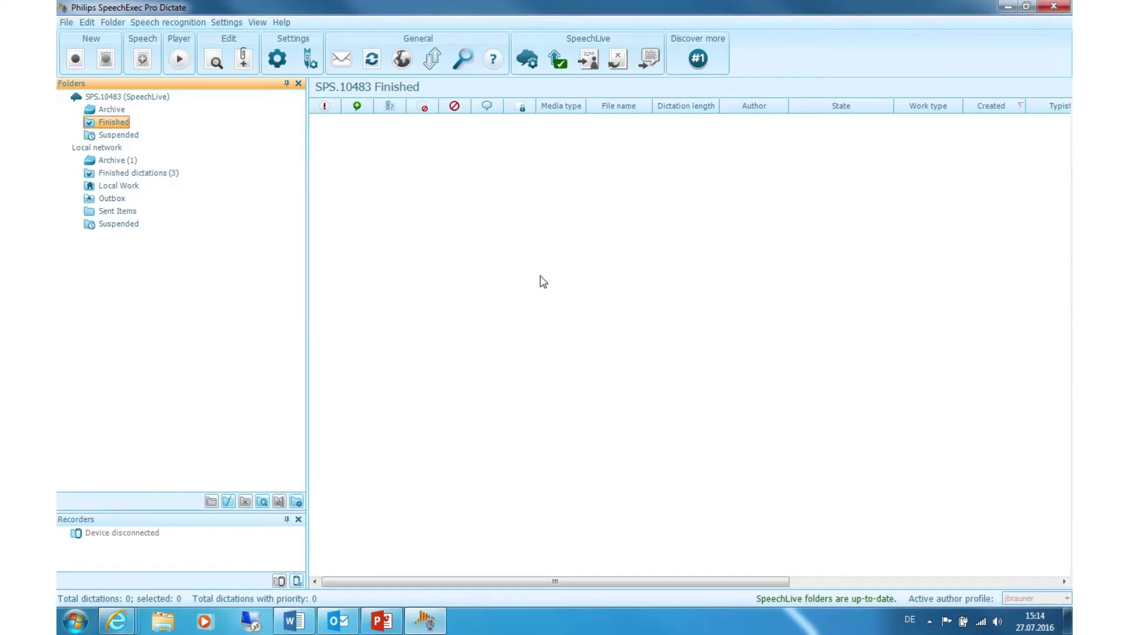
left_click(540, 276)
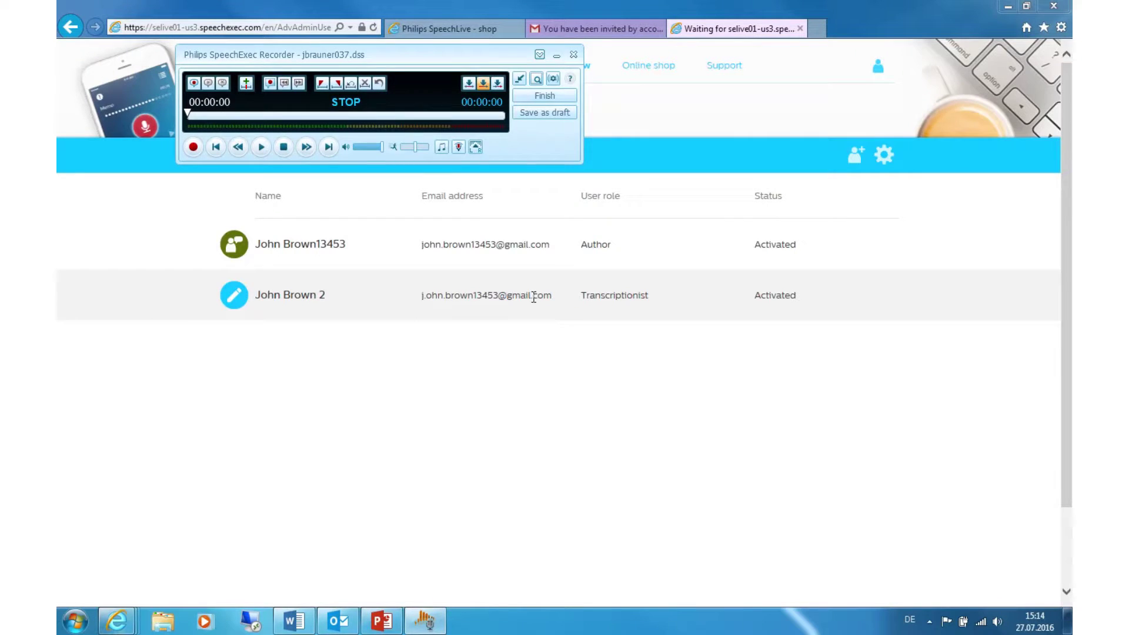
Stop and finish the 3-second dictation for SpeechLive, then exit SpeechExec Pro Dictate via File > Exit.
left_click(1007, 6)
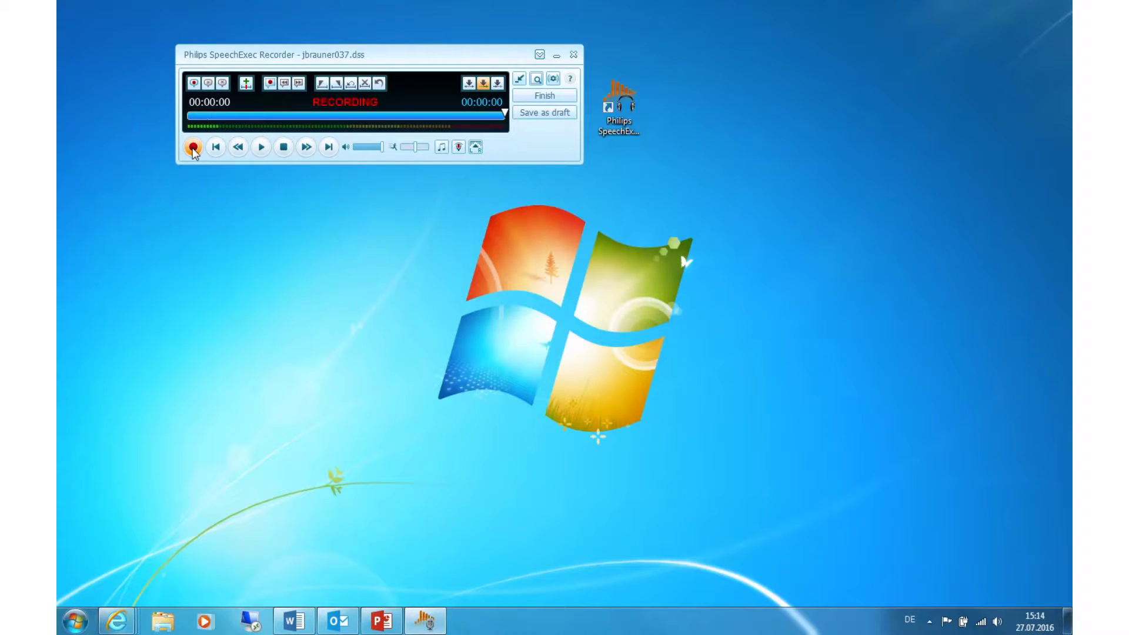
left_click(278, 151)
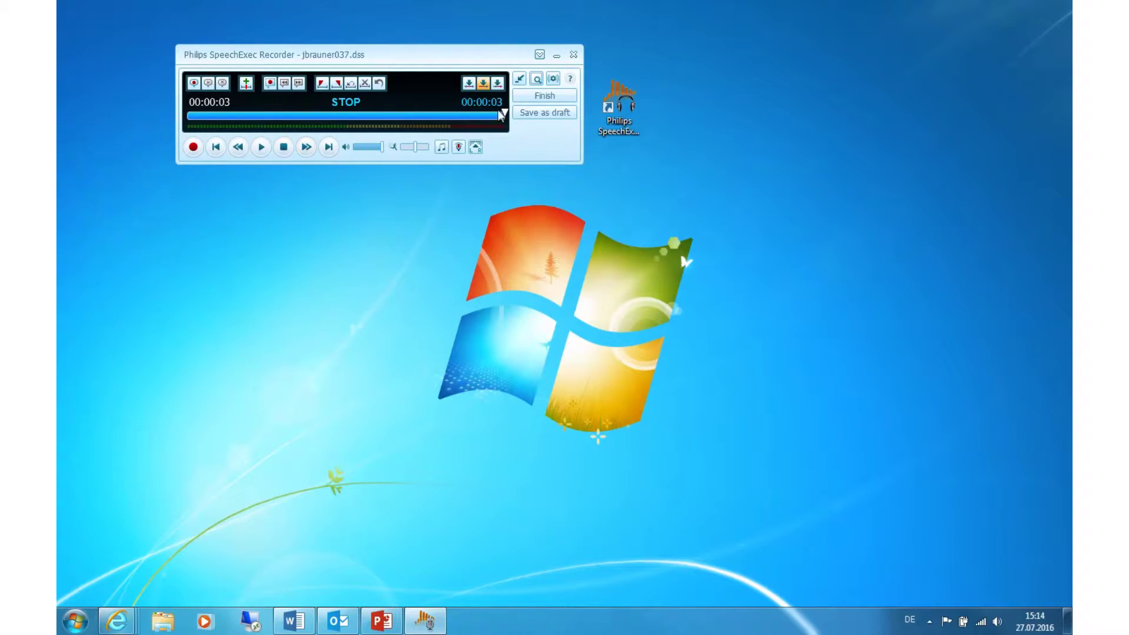
left_click(535, 100)
left_click(510, 286)
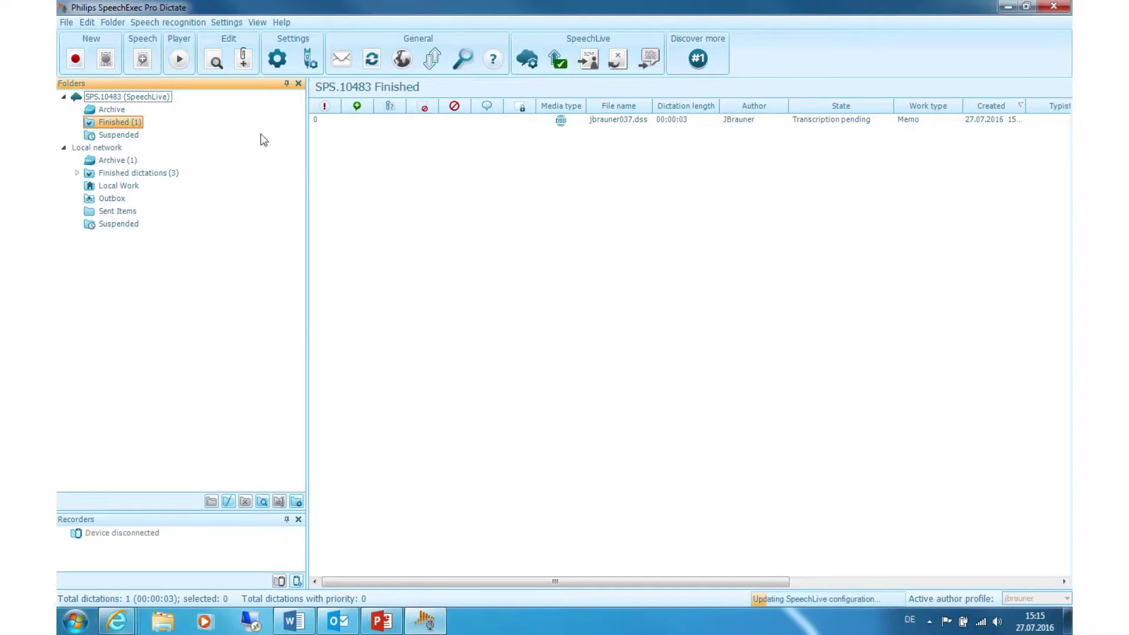
left_click(69, 23)
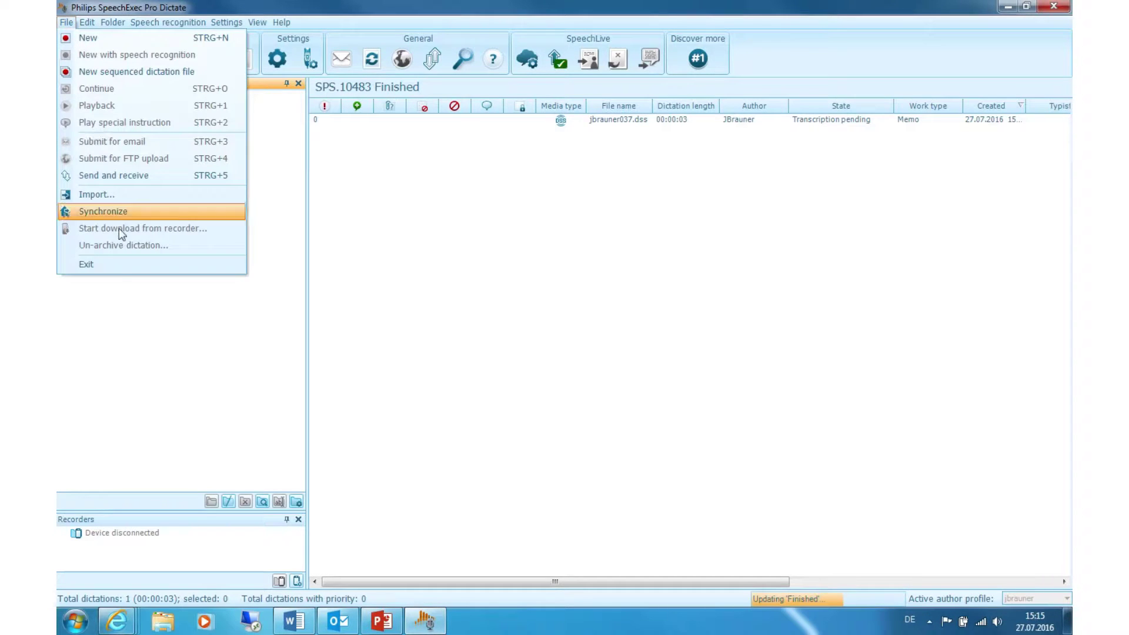
left_click(83, 265)
Launch SpeechExec Pro Transcribe and open the SpeechLive account's To Do folder.
left_click(618, 115)
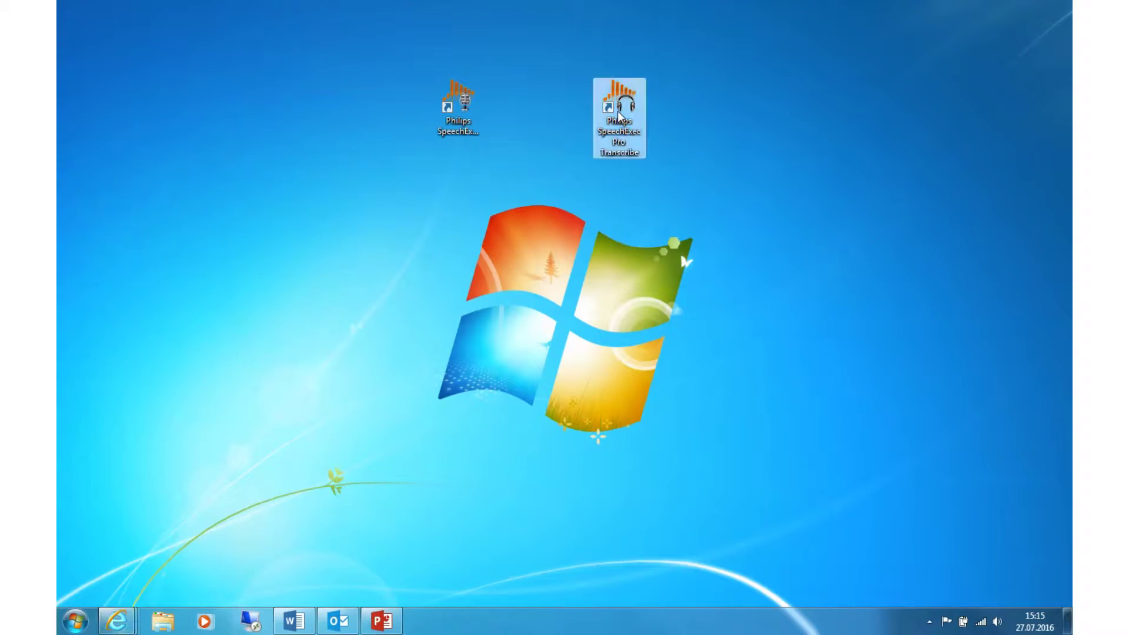
double_click(619, 115)
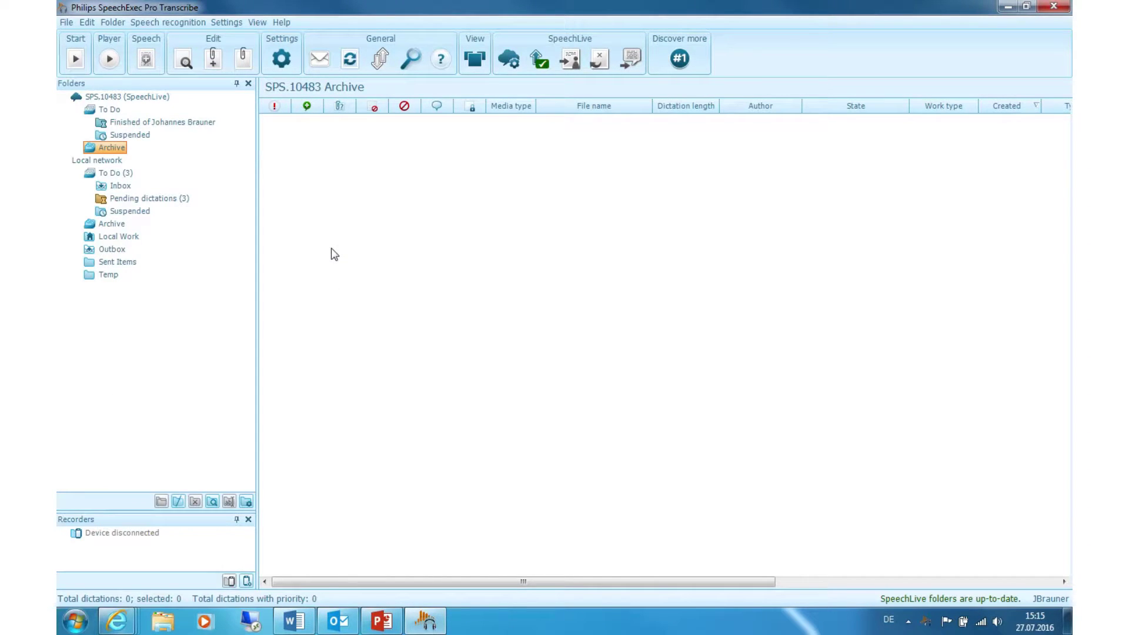
left_click(144, 98)
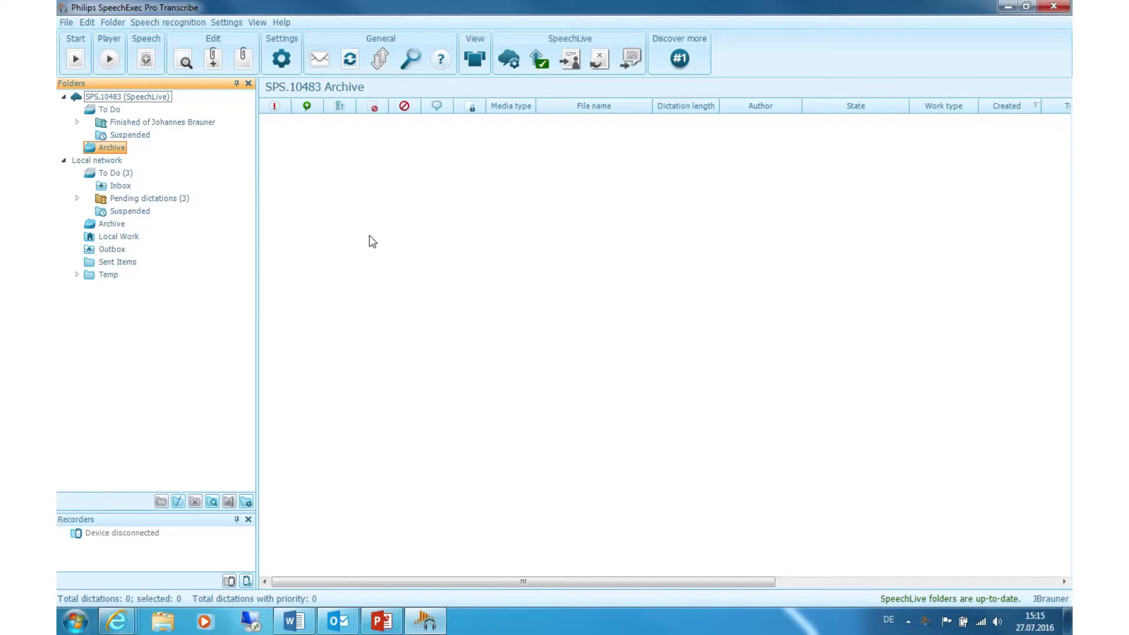
left_click(117, 111)
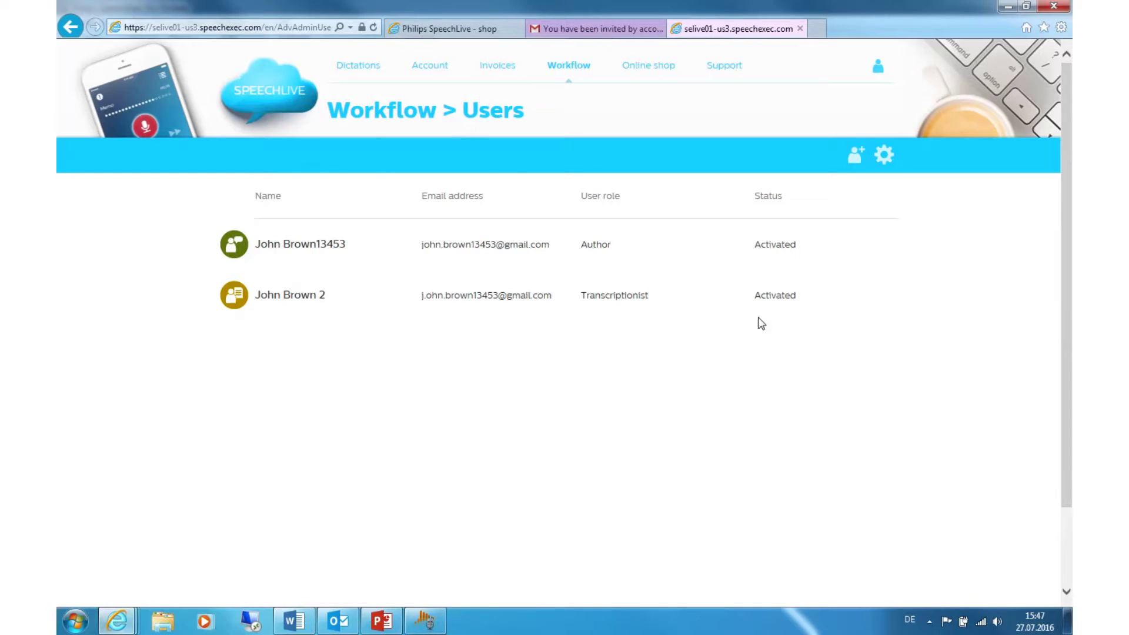
In Workflow relationships, add the transcriptionist as the author's typist and save the link.
mouse_move(564, 70)
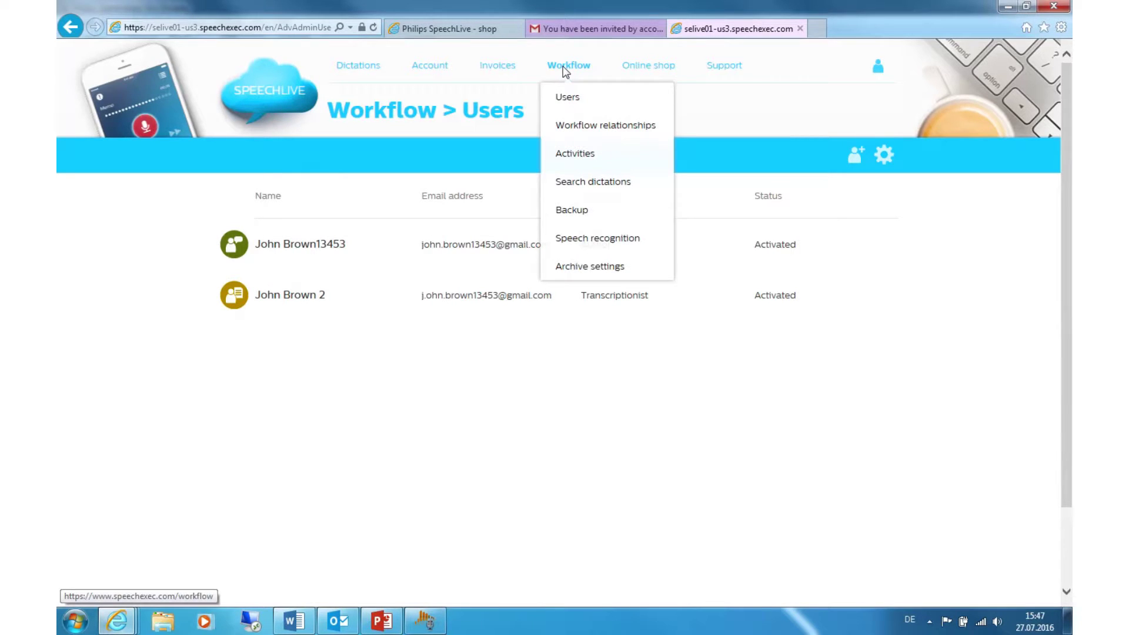
left_click(577, 129)
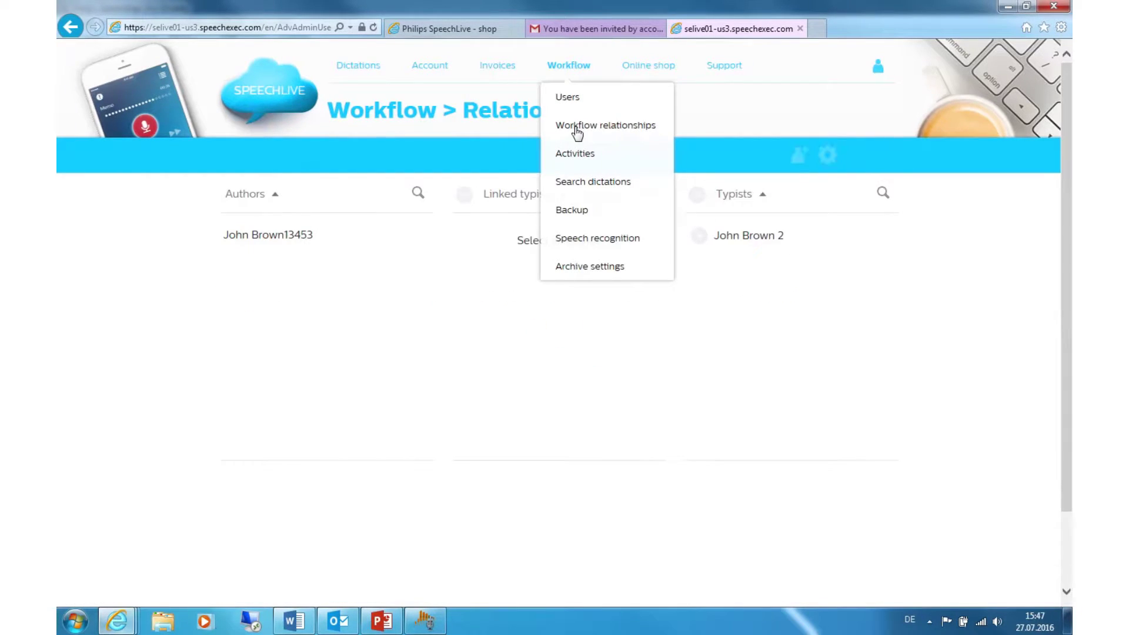
left_click(322, 245)
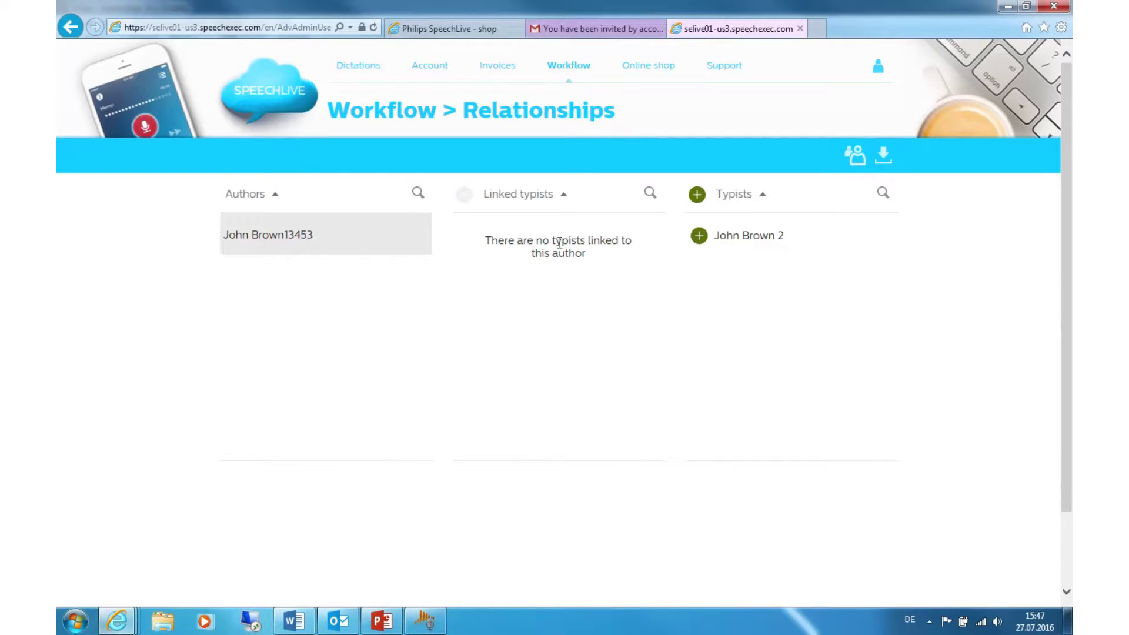
left_click(699, 236)
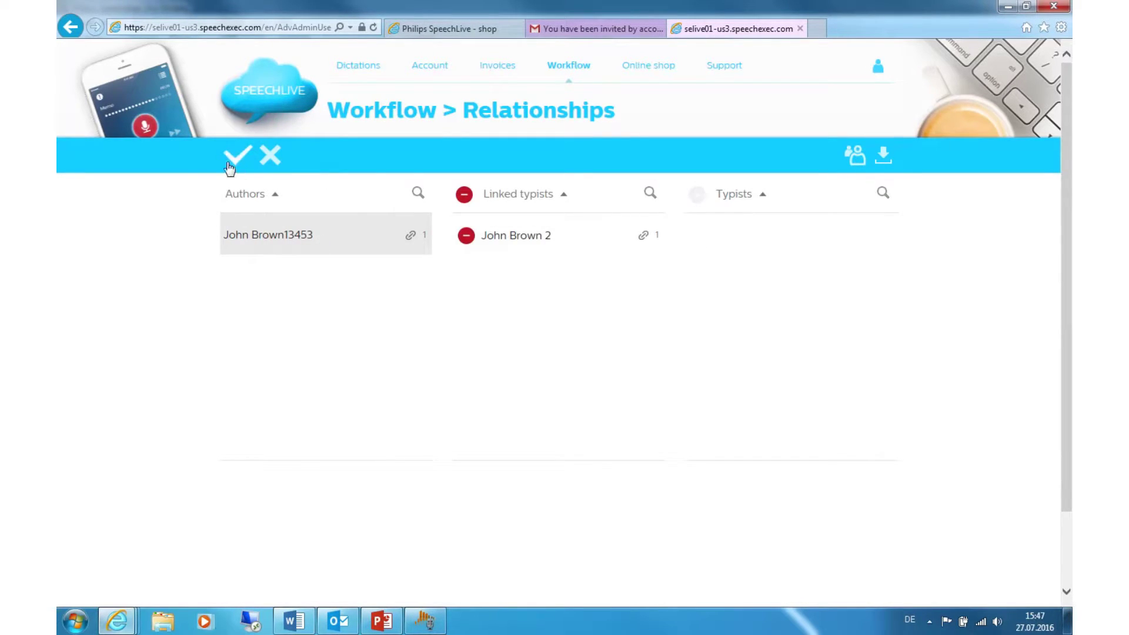
left_click(234, 156)
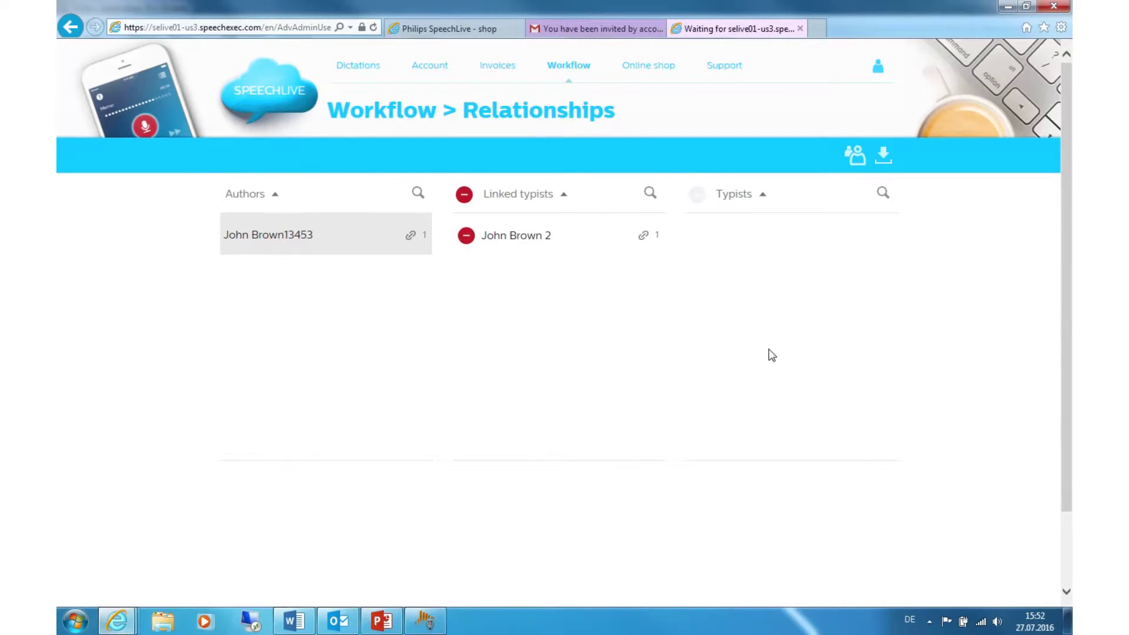
left_click(425, 620)
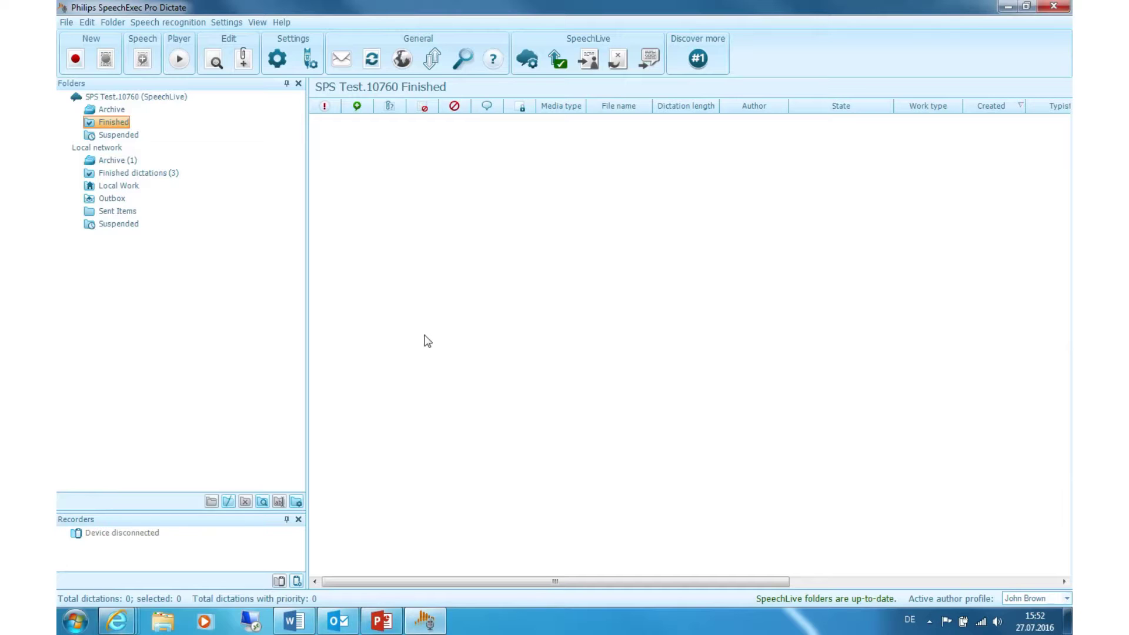
Record a 3-second dictation stored in the SpeechLive folder and finish it.
left_click(67, 70)
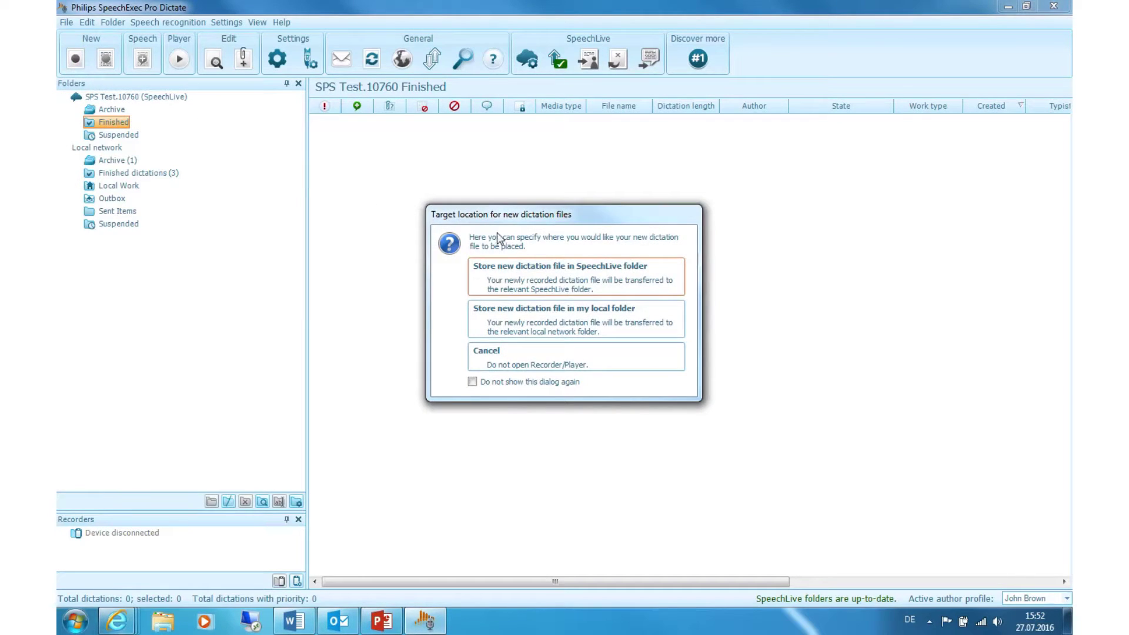
left_click(520, 282)
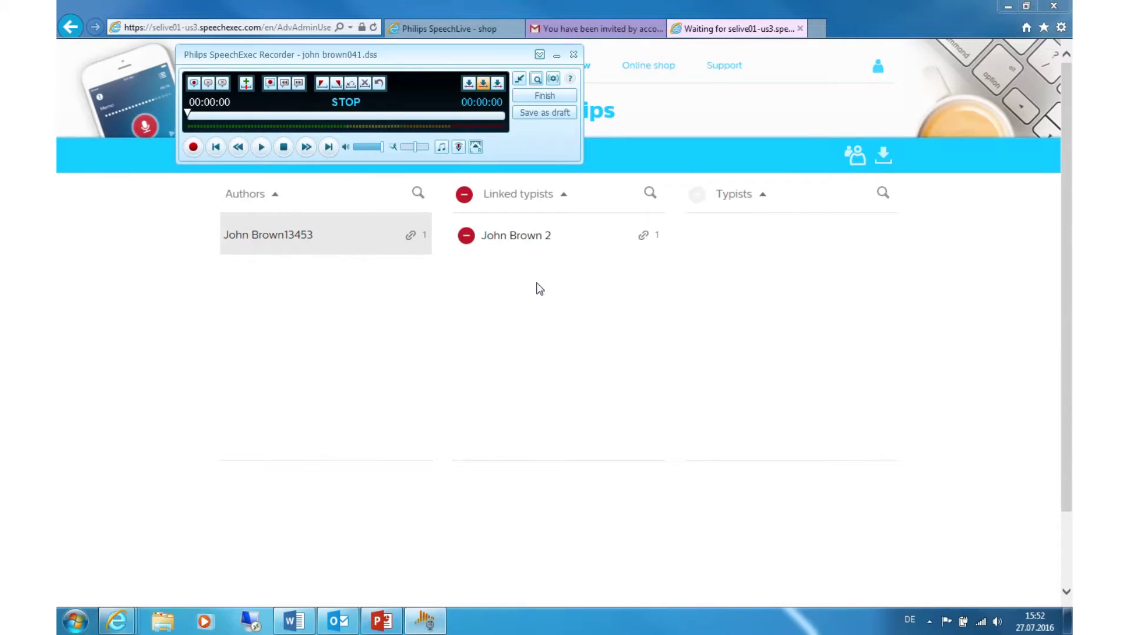
left_click(194, 147)
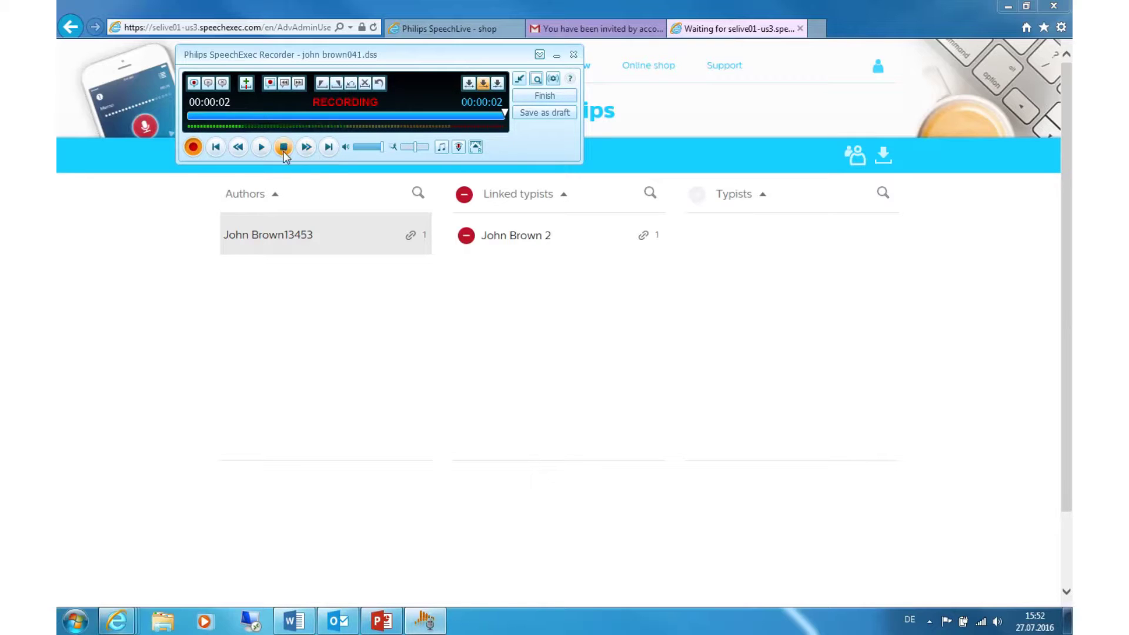
left_click(283, 149)
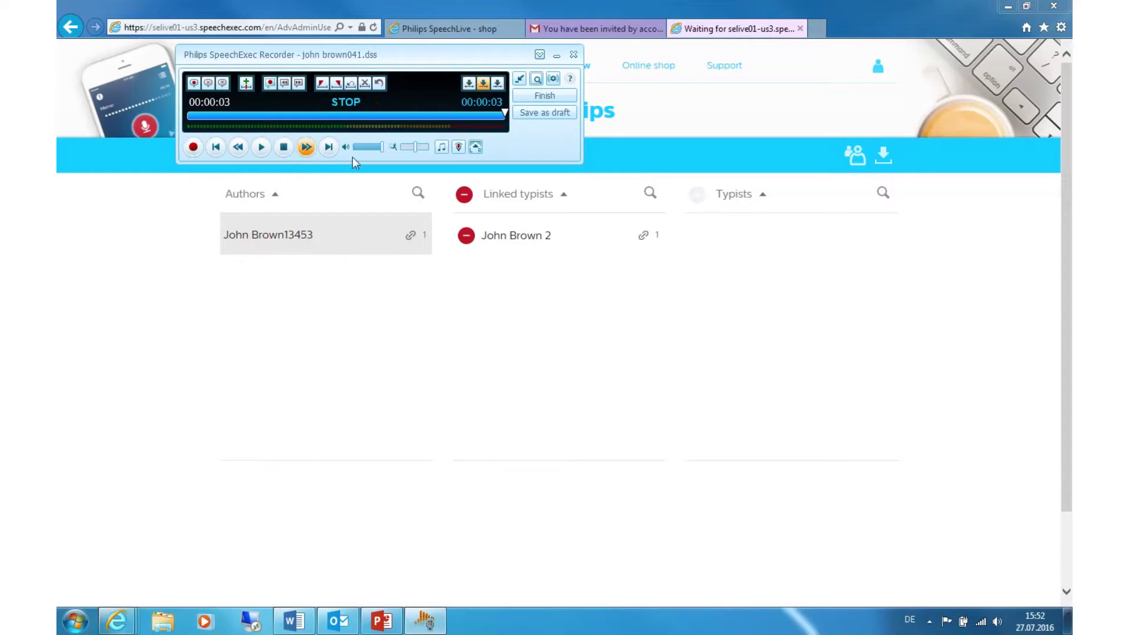
left_click(528, 98)
left_click(525, 294)
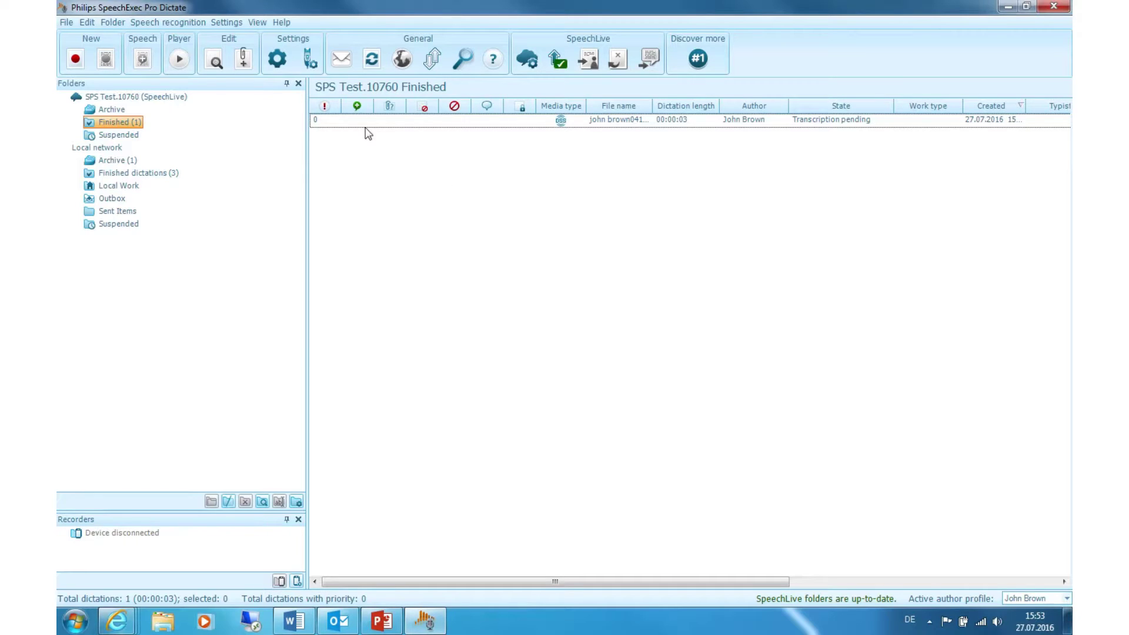
Exit SpeechExec Pro Dictate and minimize the browser to reveal the desktop.
left_click(67, 23)
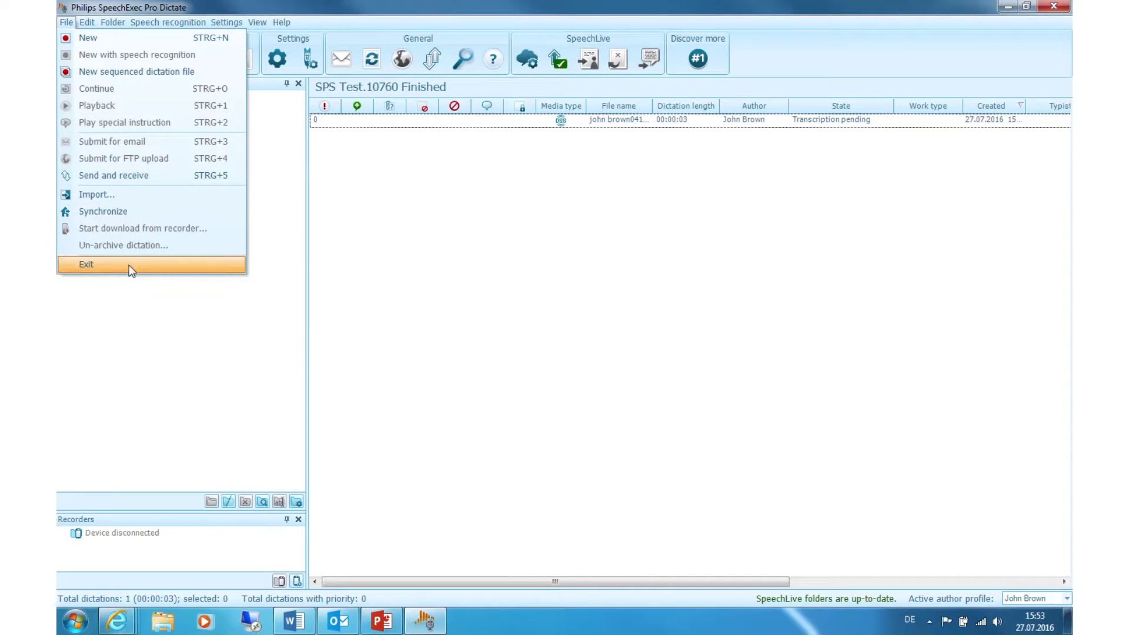
left_click(233, 263)
left_click(1007, 6)
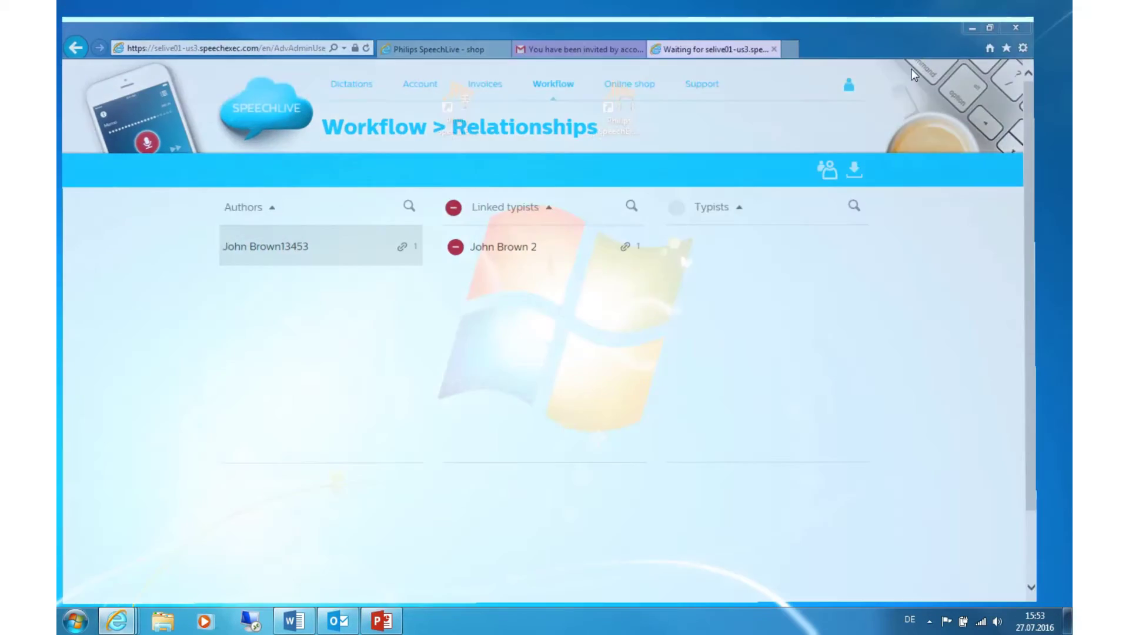
Launch SpeechExec Pro Transcribe and open the new 3-second dictation from the To Do folder.
left_click(615, 109)
double_click(616, 109)
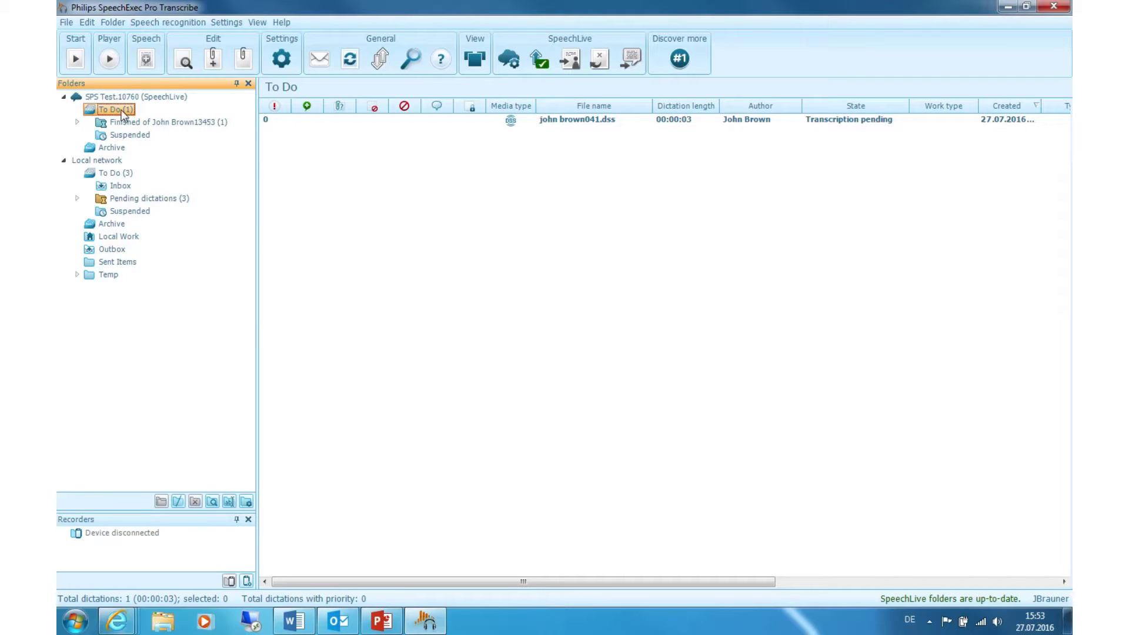
double_click(574, 122)
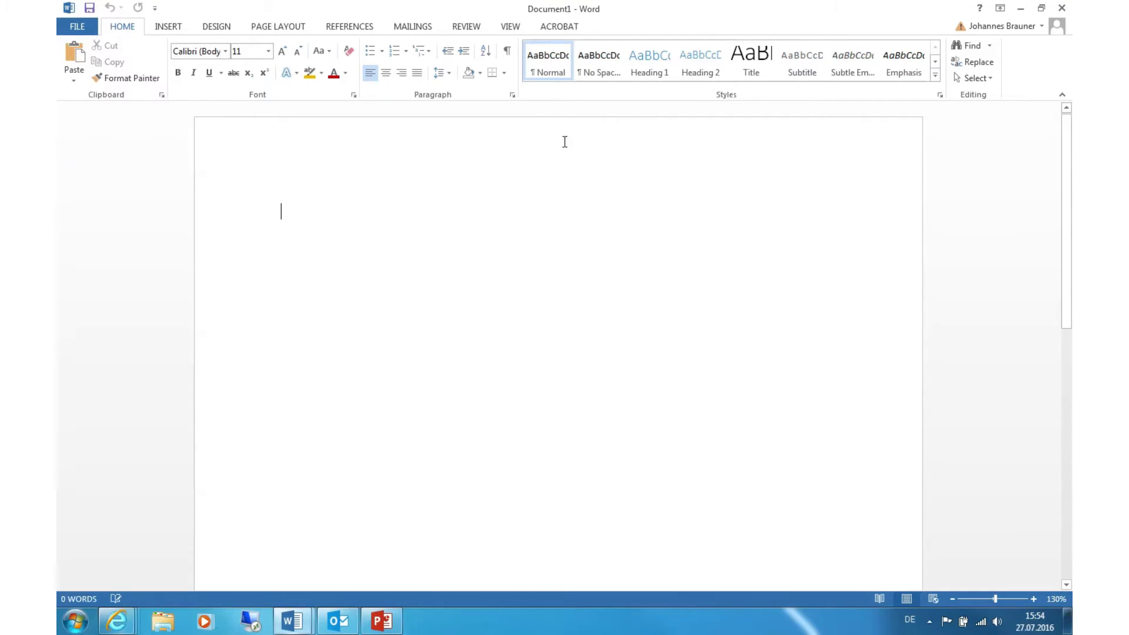
Play back the dictation and type 'One two three test' into the Word document.
left_click_drag(560, 12, 576, 192)
left_click(238, 147)
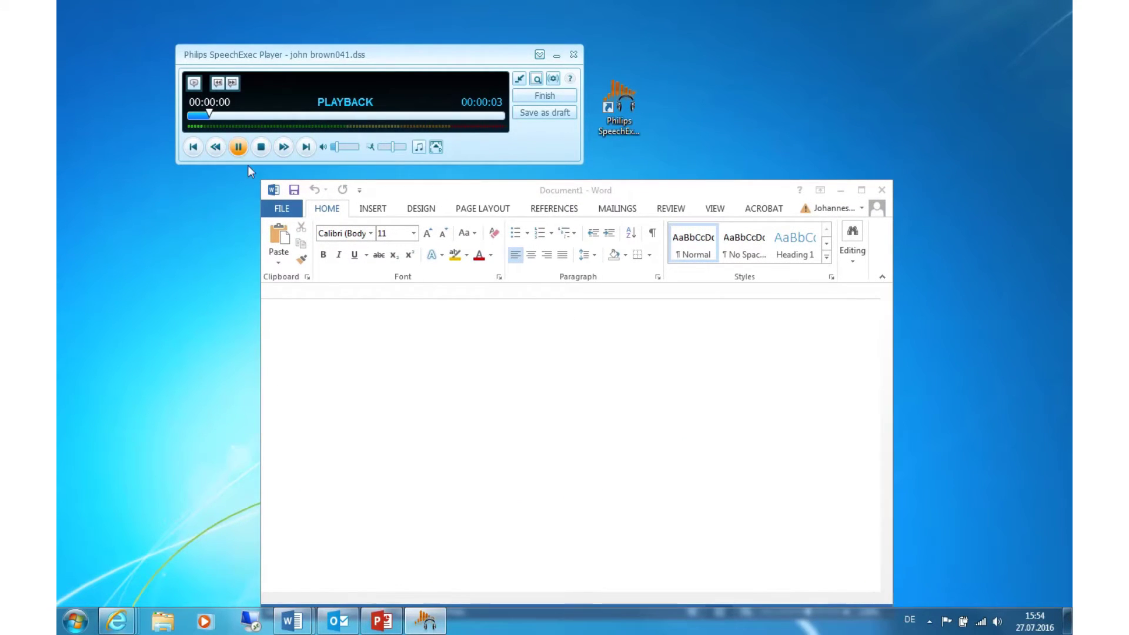
left_click(334, 323)
type("One two th")
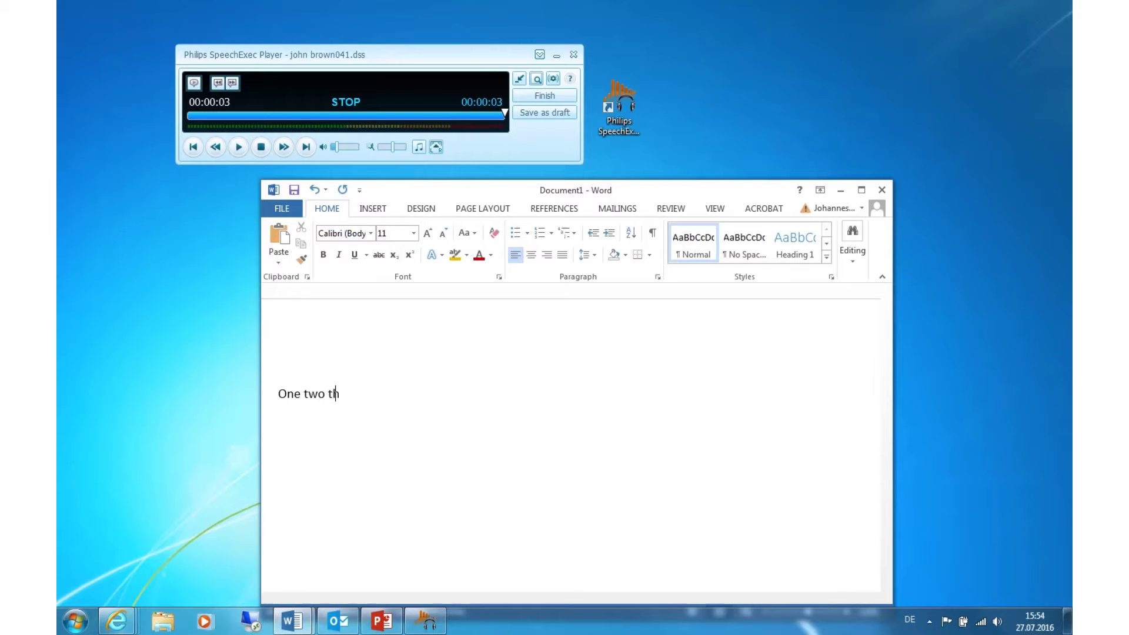
type("ree test")
Save the transcript as One two three test.docx (Word Document) in My Documents.
left_click(282, 208)
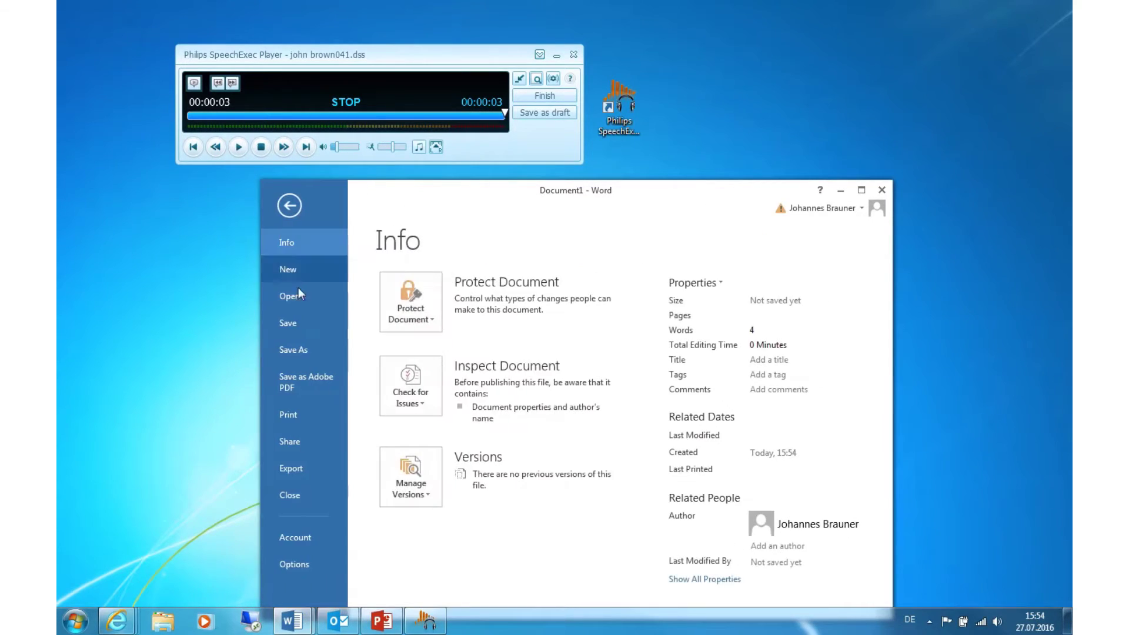
left_click(299, 349)
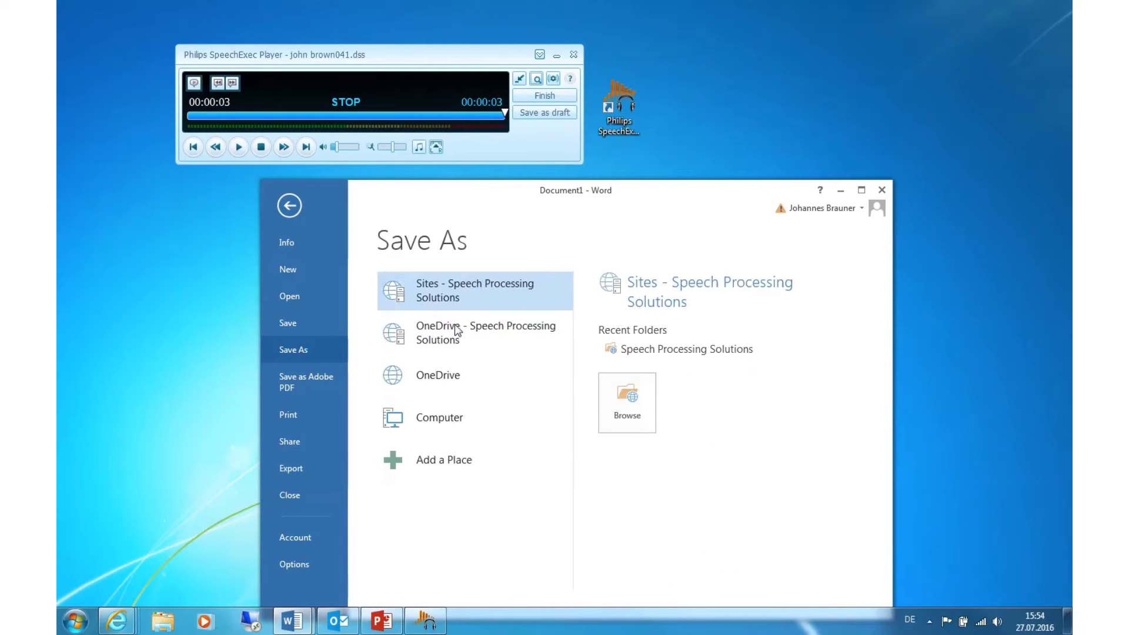
left_click(439, 416)
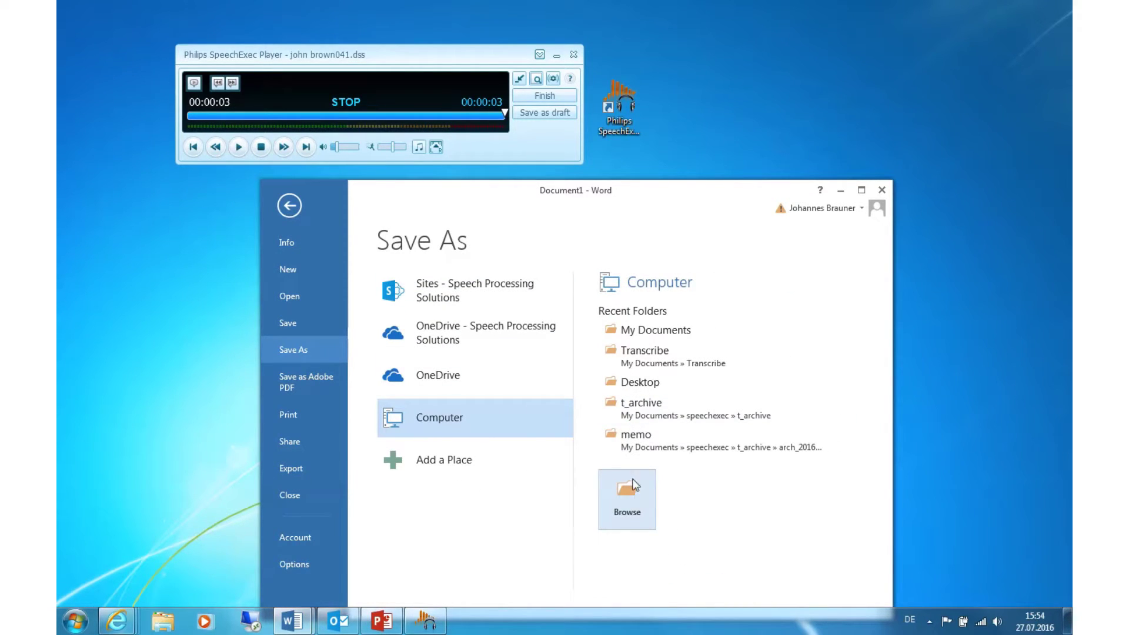
left_click(652, 331)
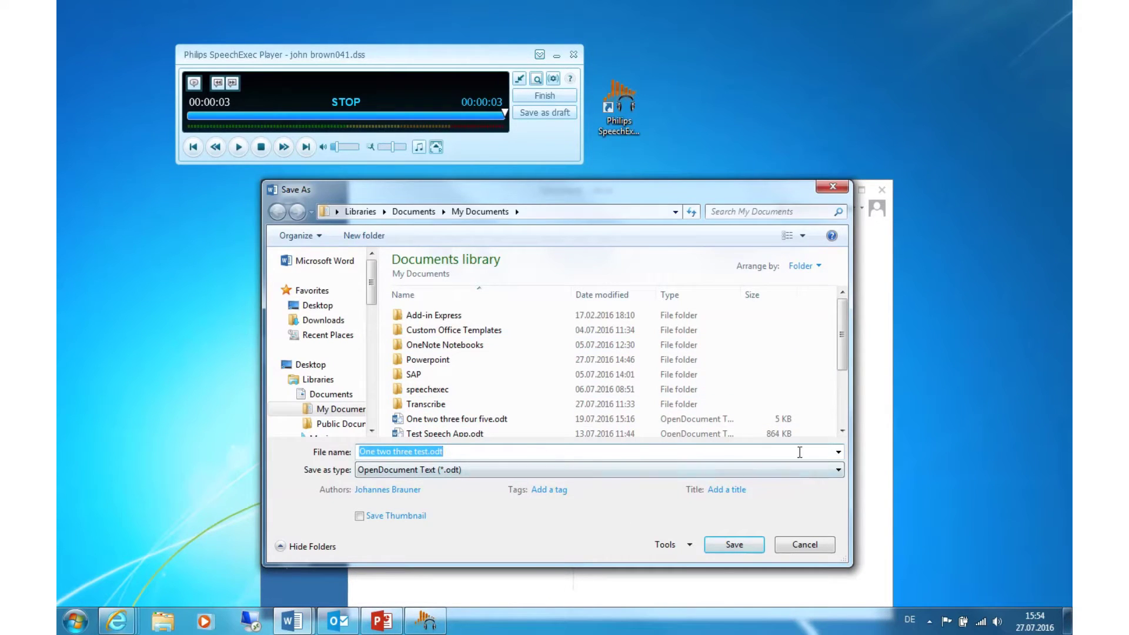
left_click(802, 469)
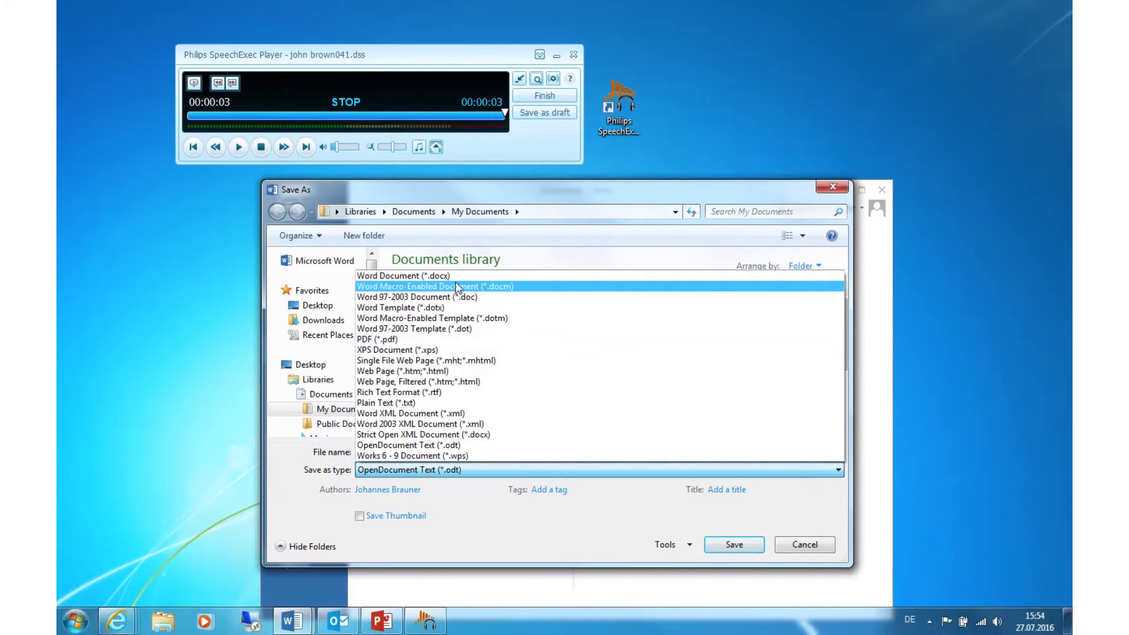
left_click(405, 276)
left_click(729, 541)
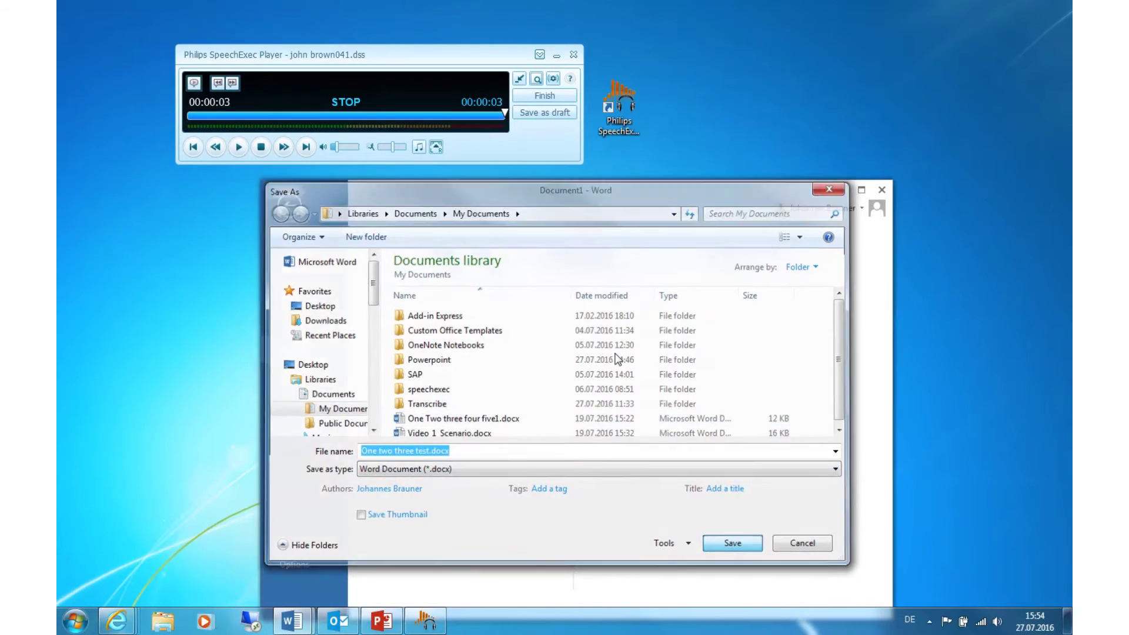
left_click(545, 96)
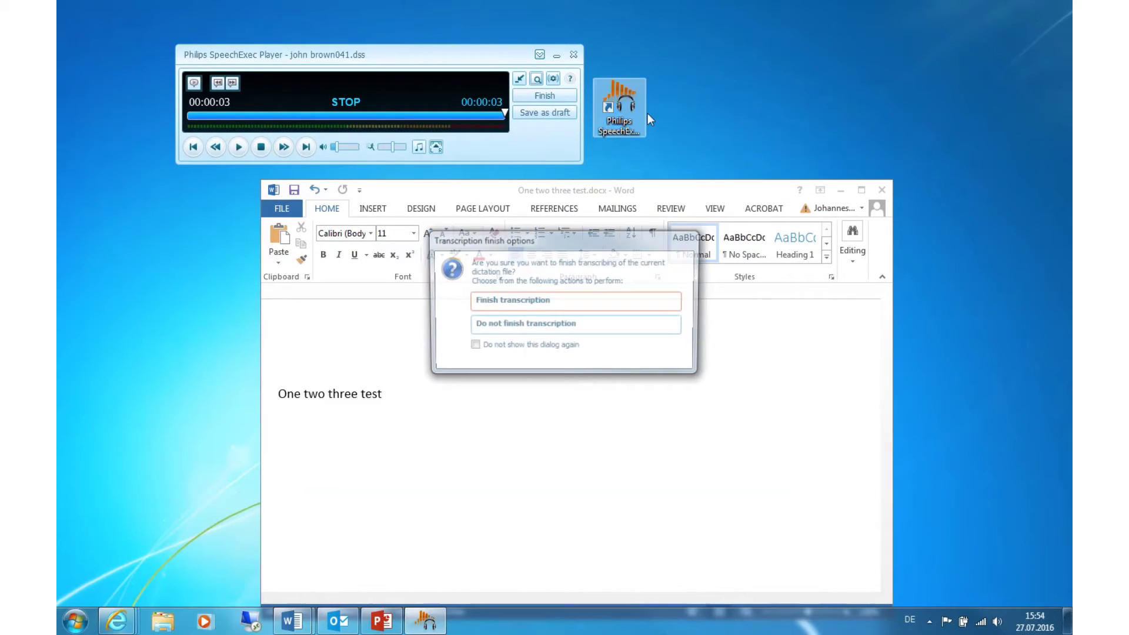
left_click(580, 308)
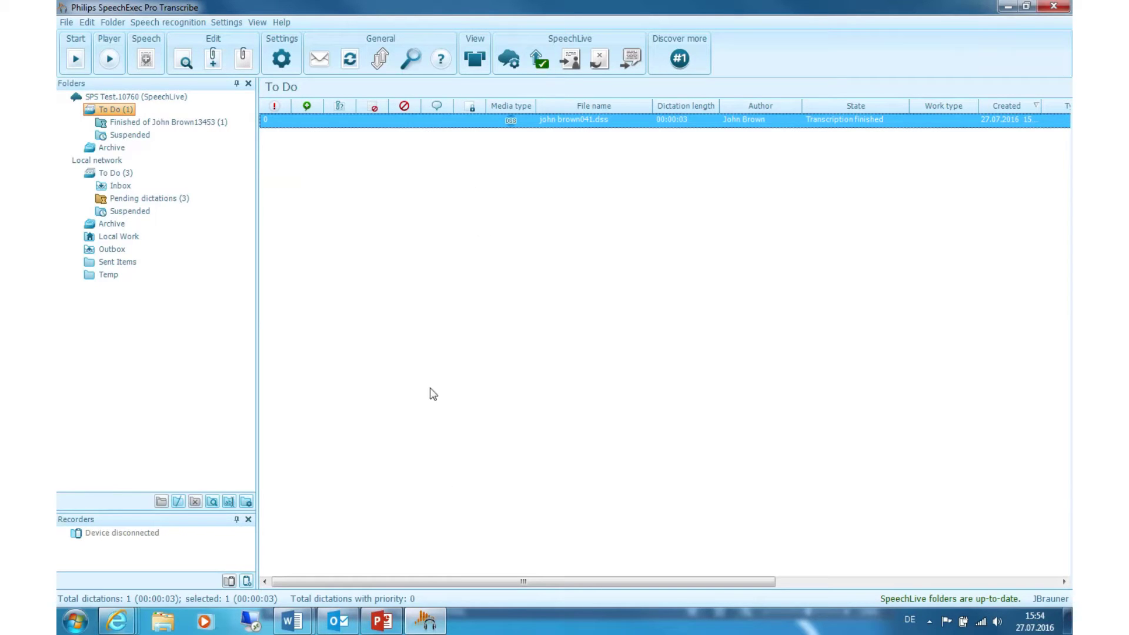
mouse_move(294, 622)
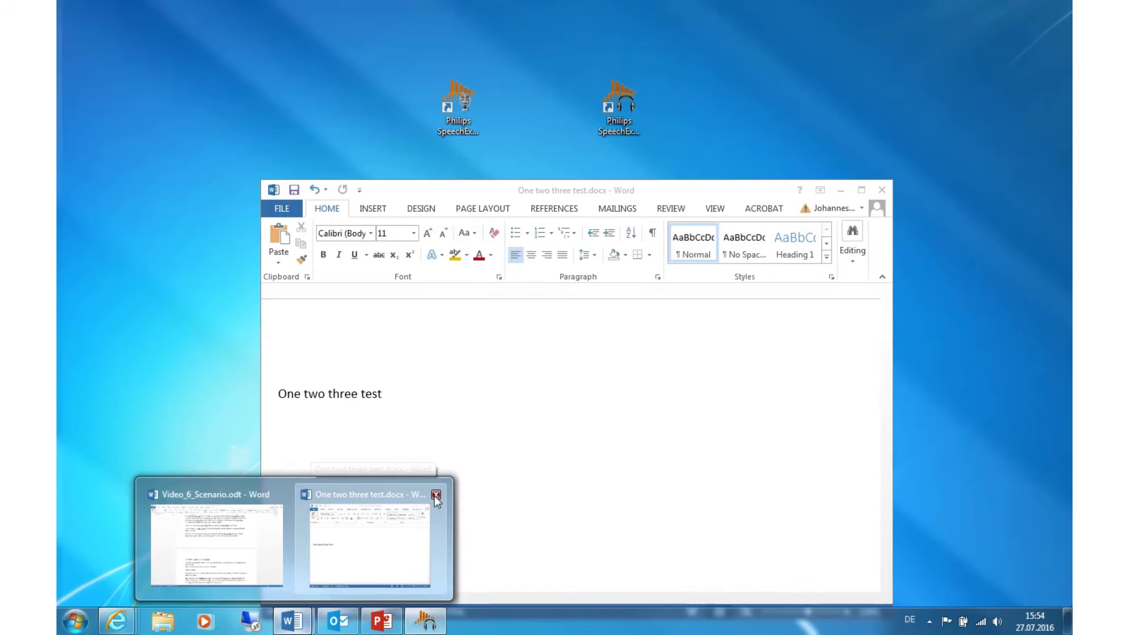
left_click(435, 495)
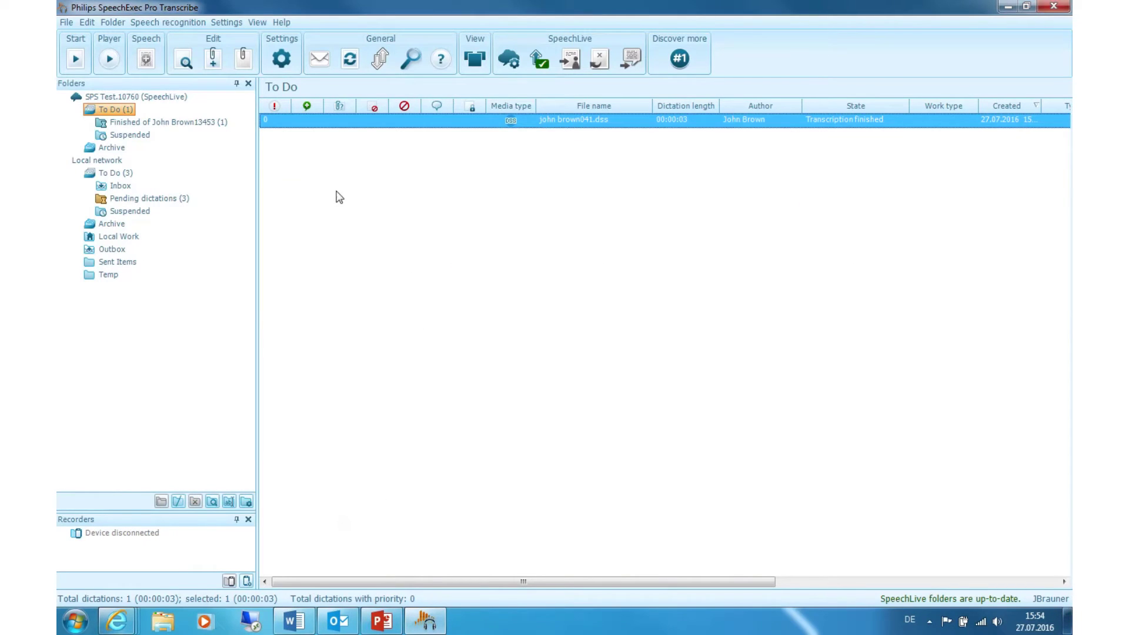
right_click(362, 125)
left_click(410, 402)
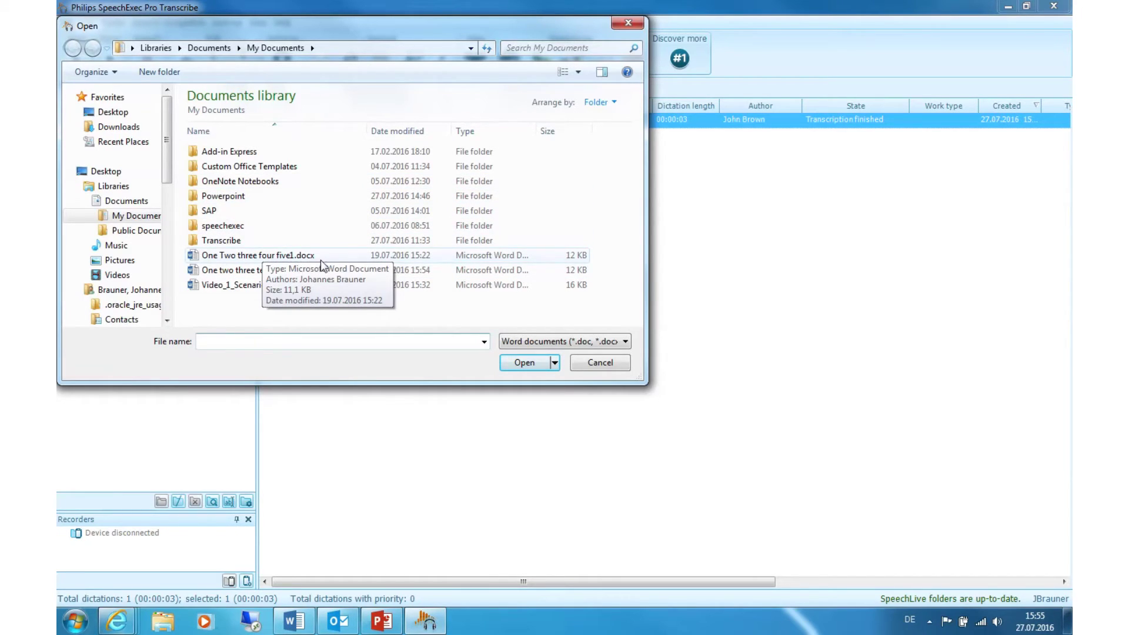
left_click(281, 271)
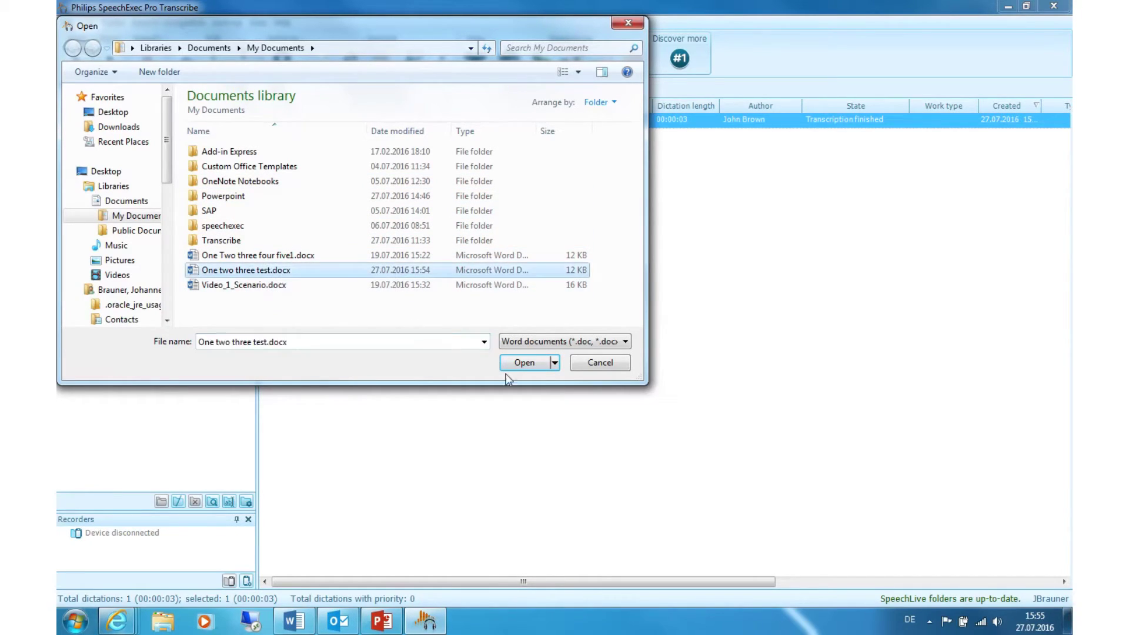
left_click(520, 367)
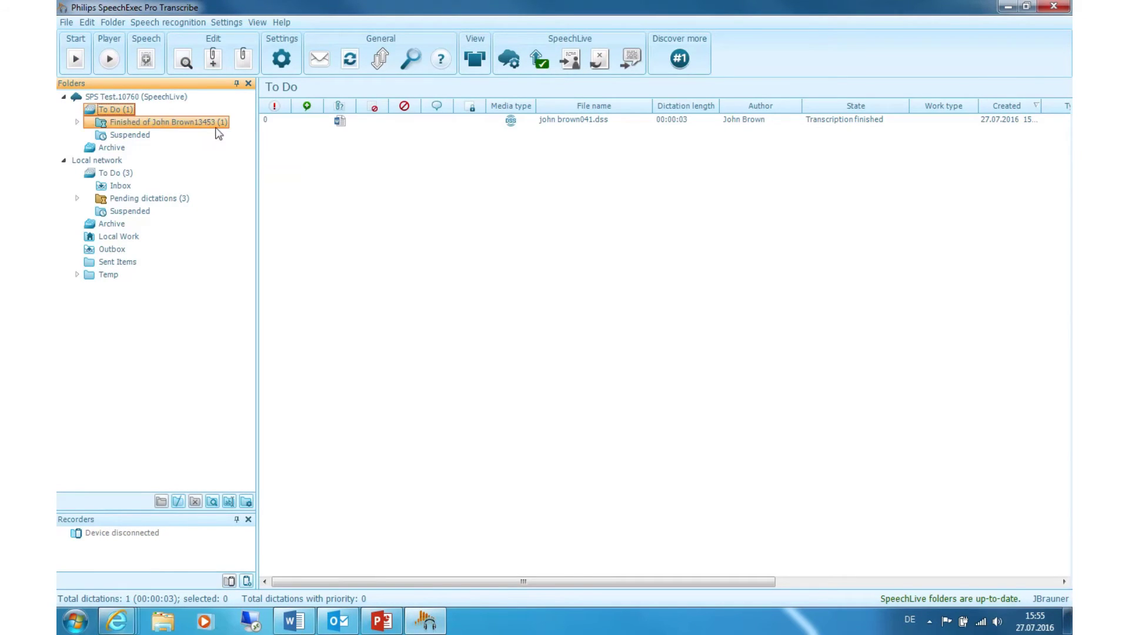
left_click(340, 124)
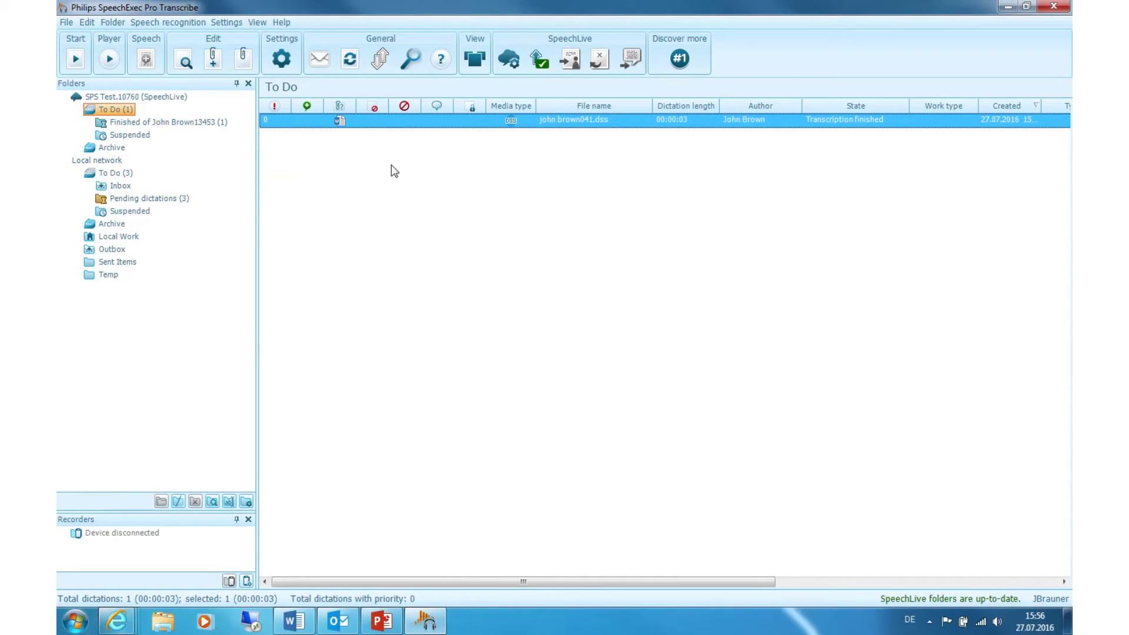
mouse_move(117, 620)
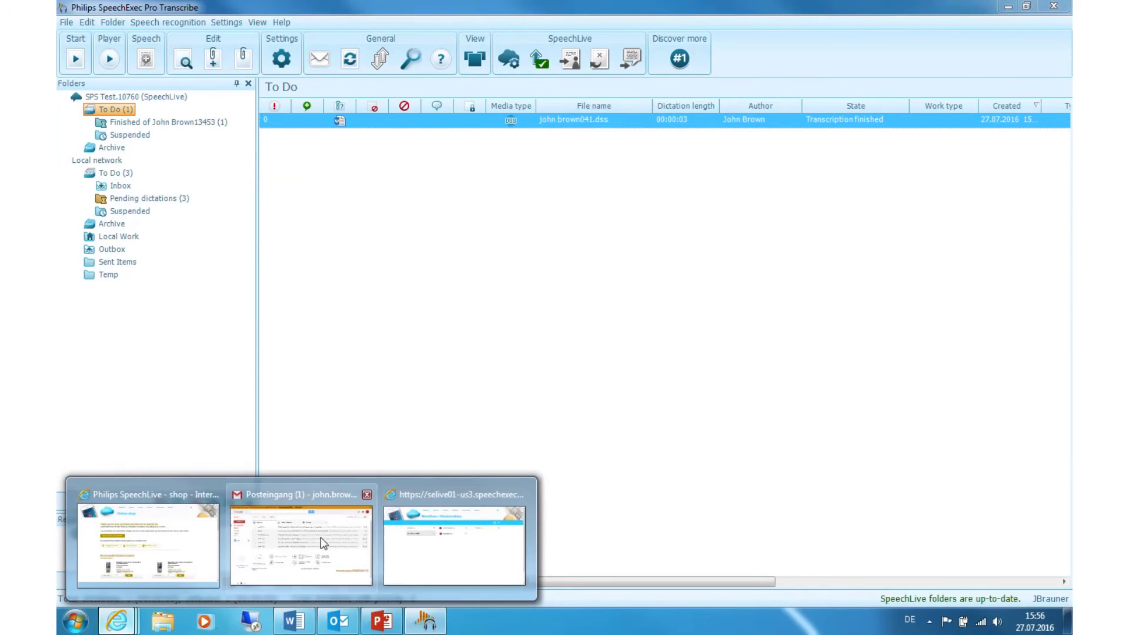
left_click(320, 536)
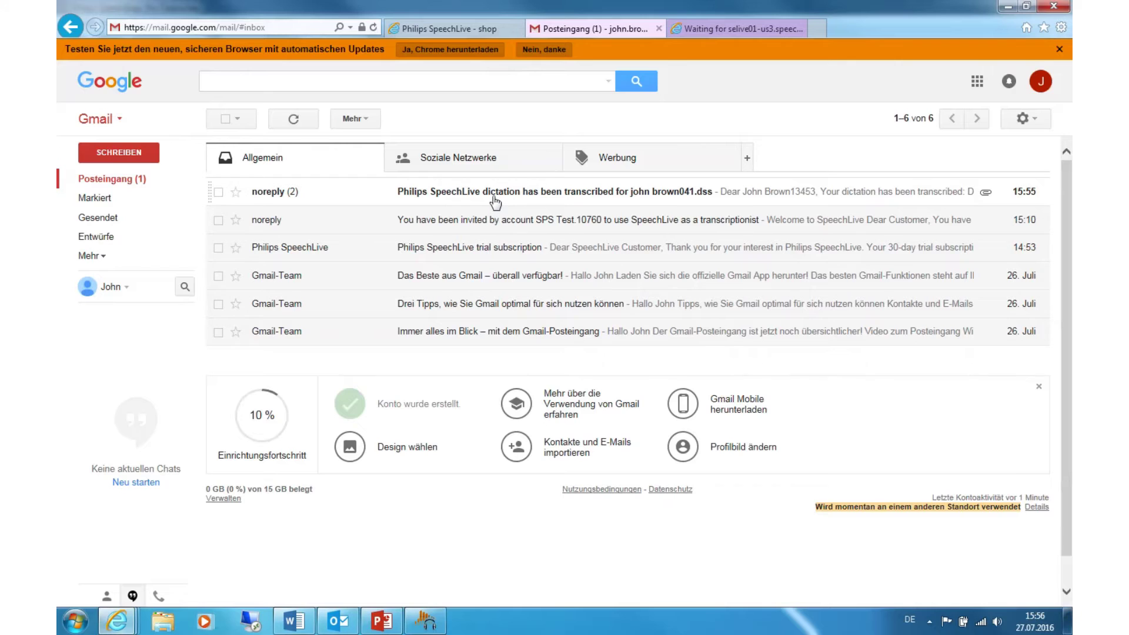
left_click(495, 202)
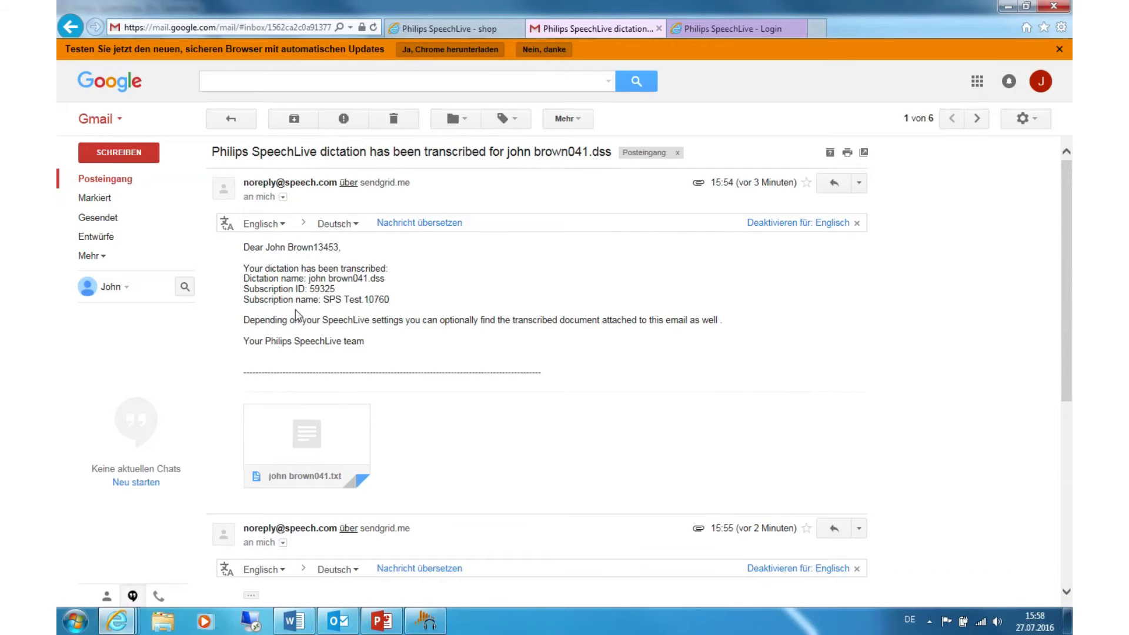
Log in to SpeechLive with the author's e-mail address and password, declining password storage.
left_click(694, 34)
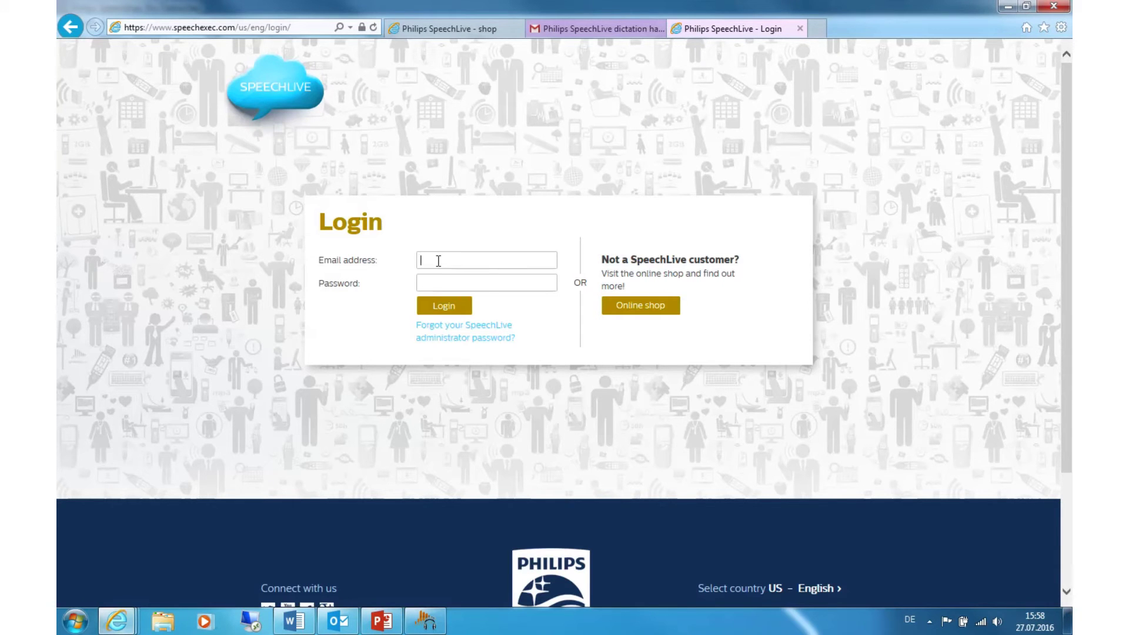
key("Tab")
type("*****")
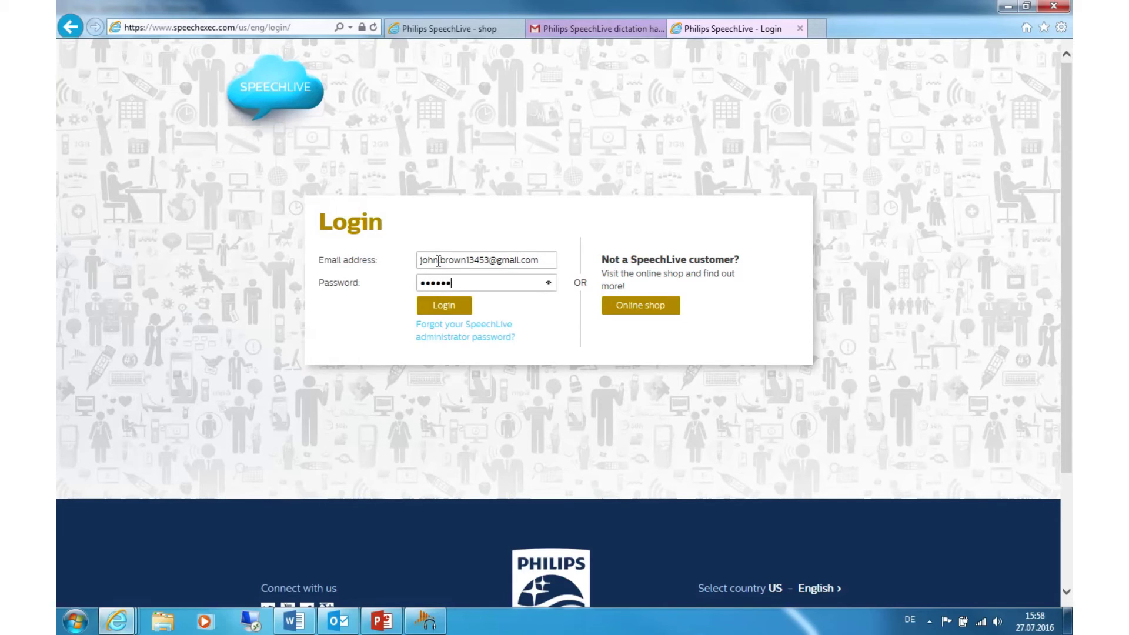
key("Return")
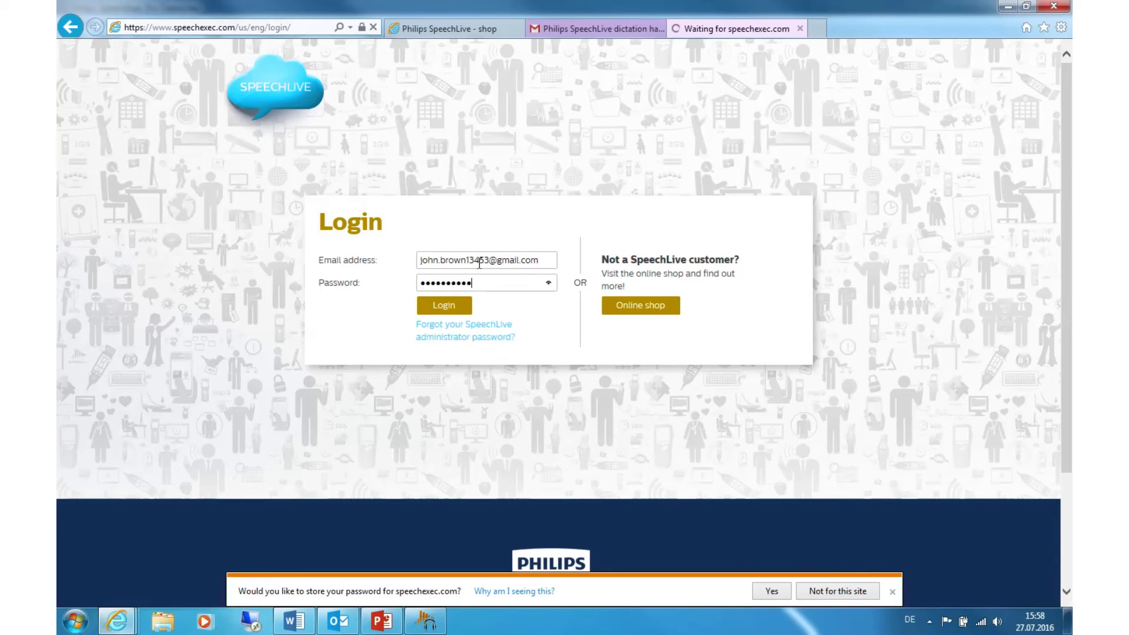
left_click(891, 591)
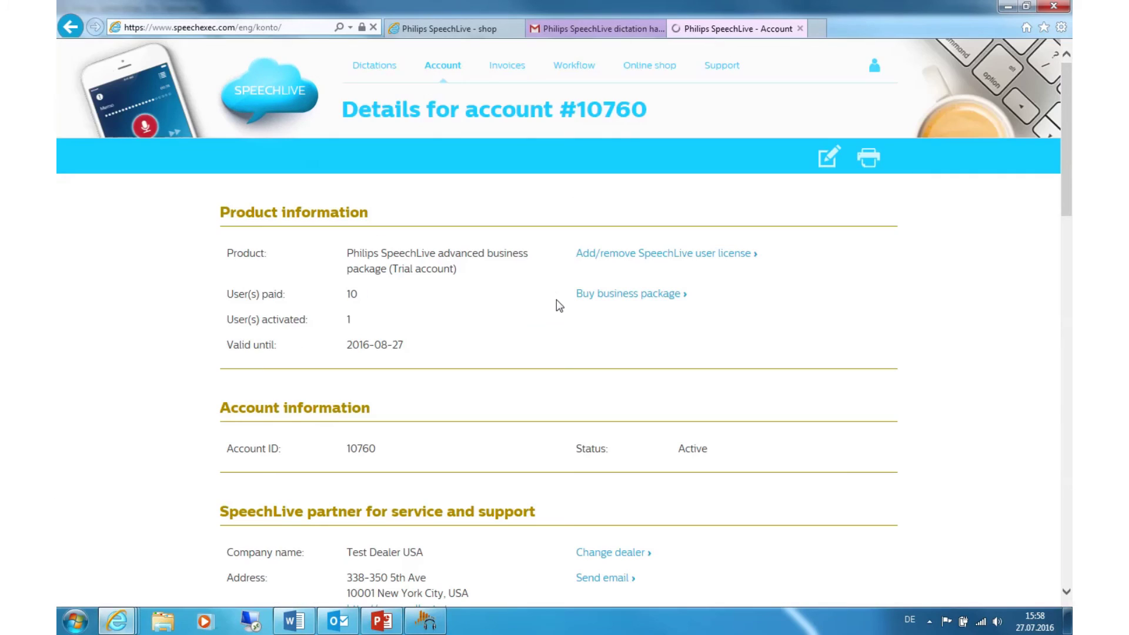
left_click(381, 67)
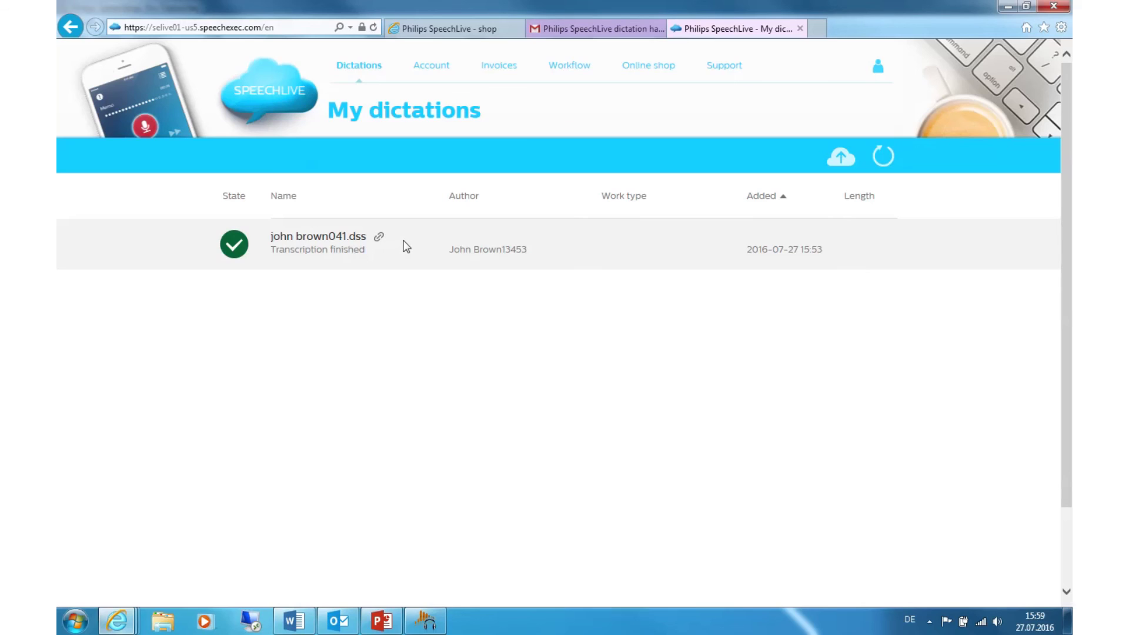
left_click(359, 241)
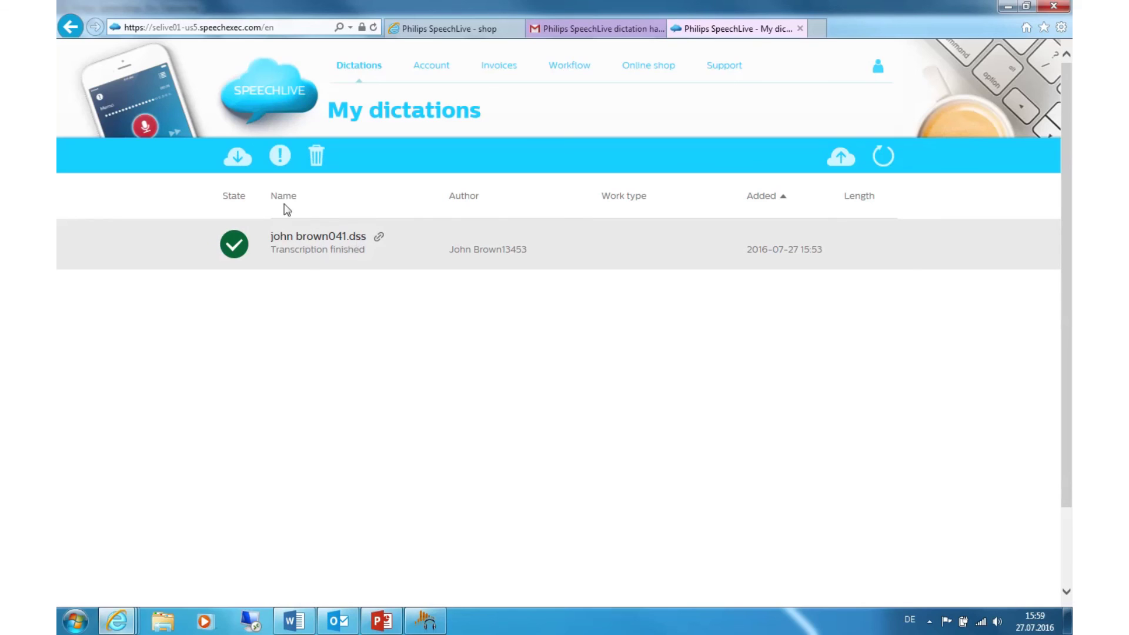
left_click(238, 158)
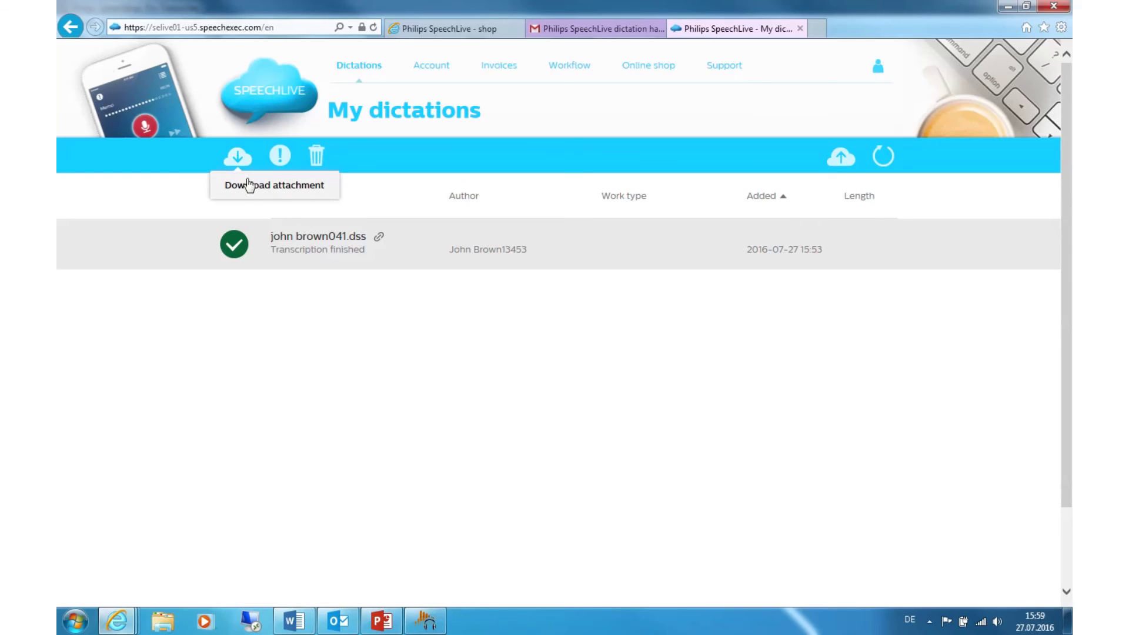